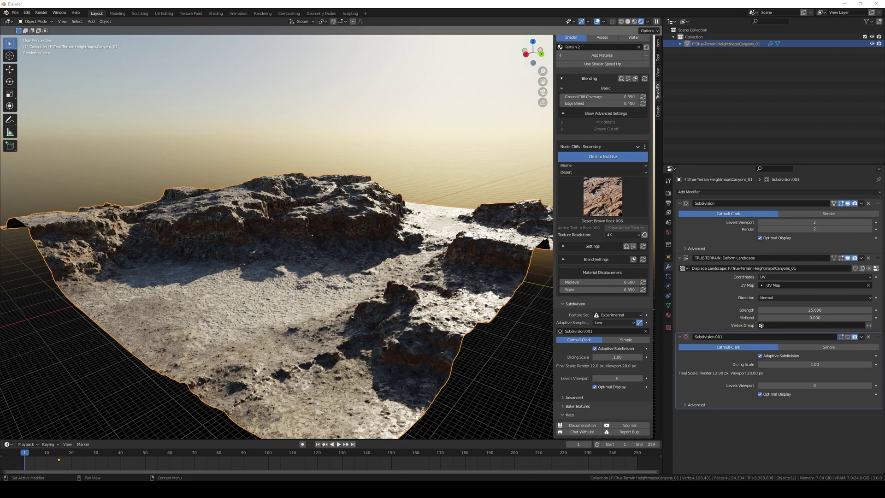
Expand the Bake Textures settings in the True Terrain shader options.
scroll(380, 237, up, 5)
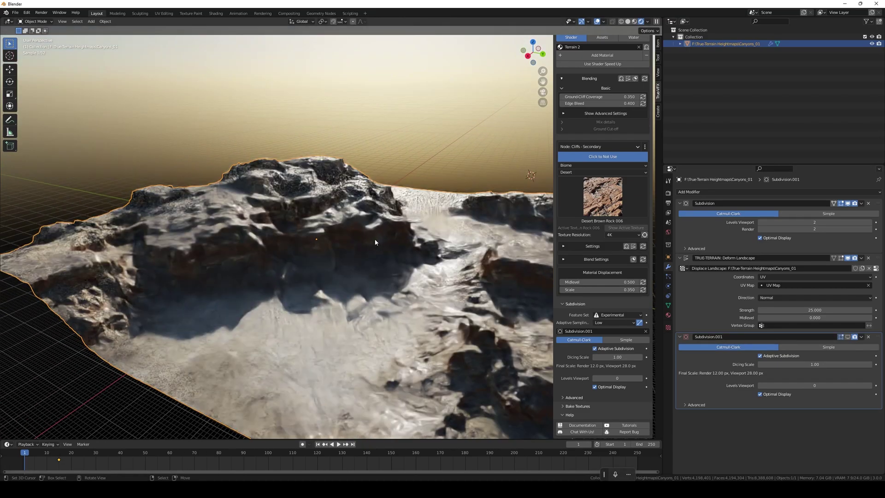
click(578, 406)
scroll(603, 360, down, 4)
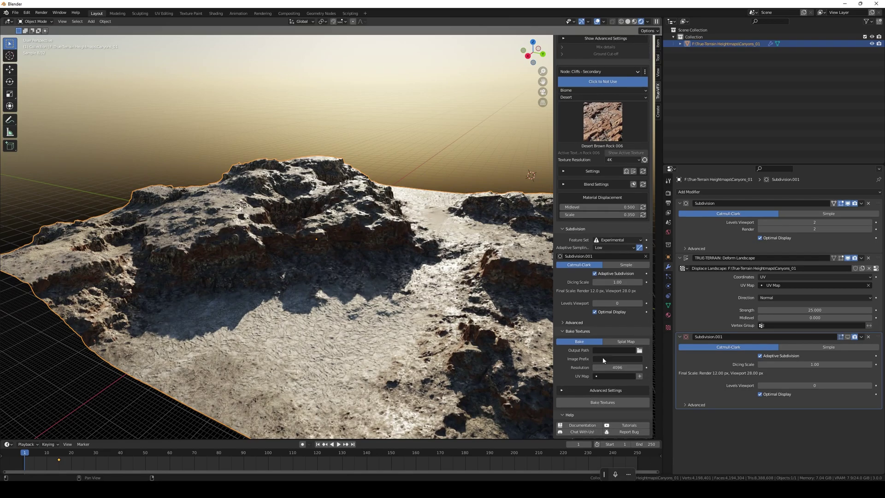
Raise the sun elevation of the world's sky texture to 37.5°.
middle_drag(292, 264, 362, 247)
scroll(375, 250, up, 2)
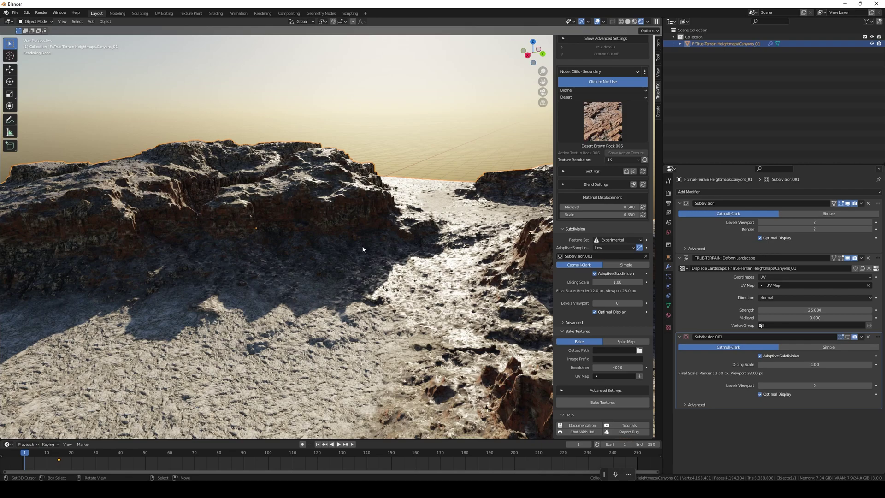
scroll(362, 249, down, 4)
middle_drag(405, 229, 379, 242)
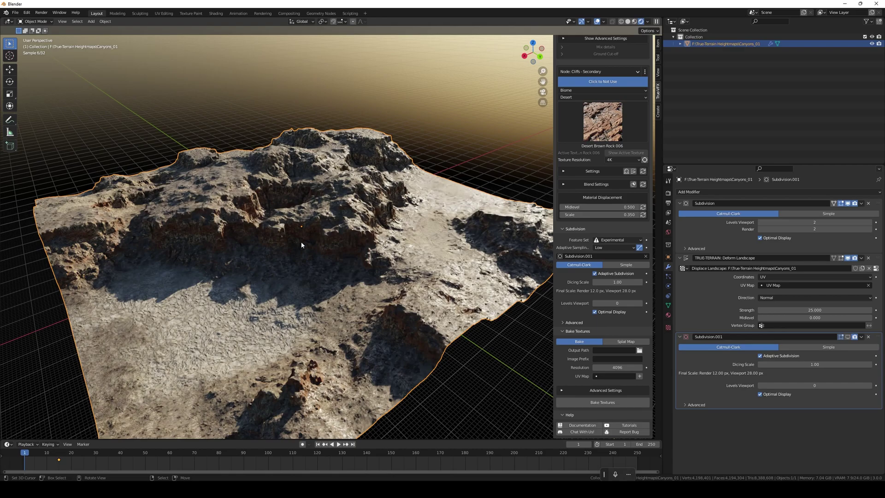
click(668, 232)
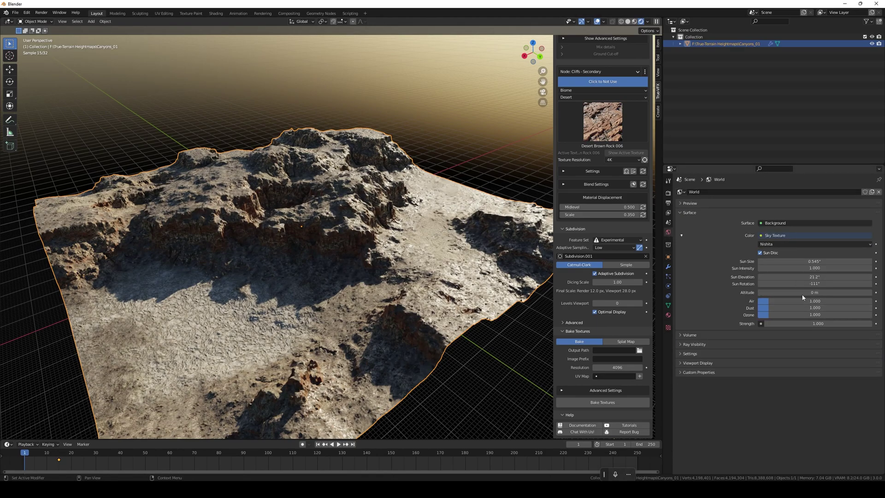
drag(815, 277, 834, 276)
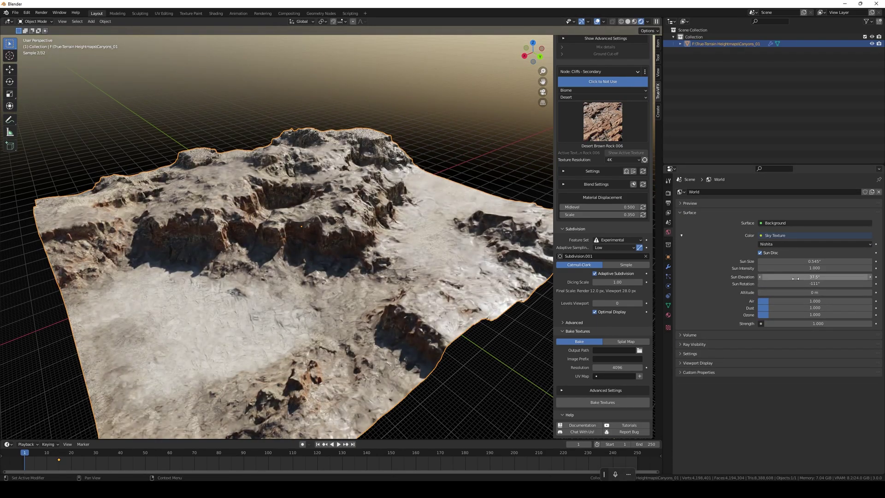
Switch the viewport to solid shading and remove the adaptive Subdivision.001 modifier from the terrain.
mouse_move(368, 239)
middle_down()
mouse_move(323, 237)
mouse_move(357, 229)
middle_up()
middle_drag(314, 256, 341, 251)
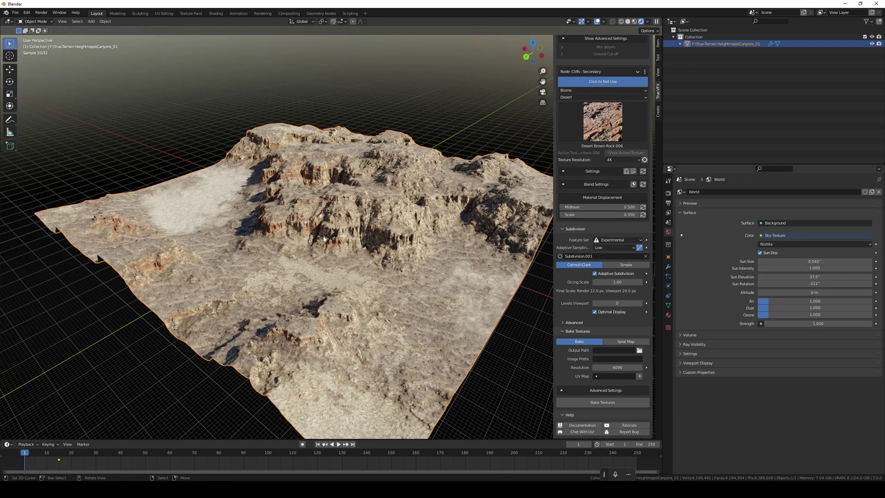
scroll(323, 239, up, 3)
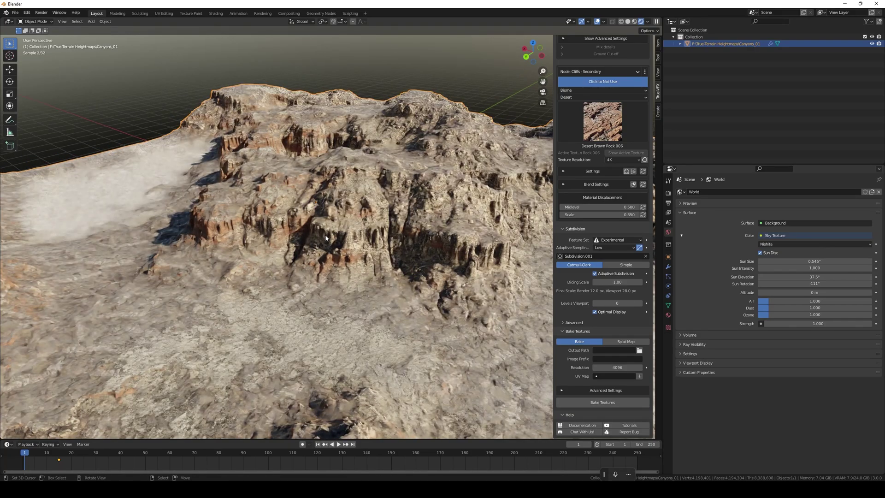
key(z)
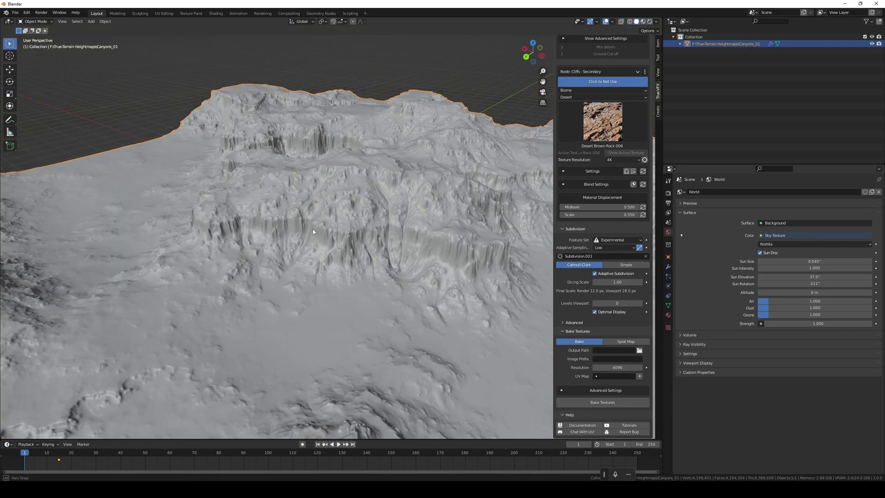
middle_drag(312, 229, 444, 238)
click(668, 266)
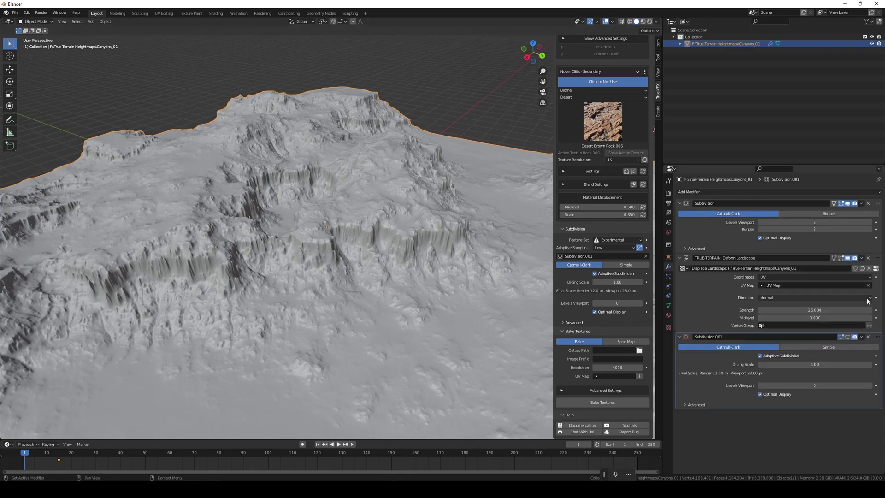
click(868, 337)
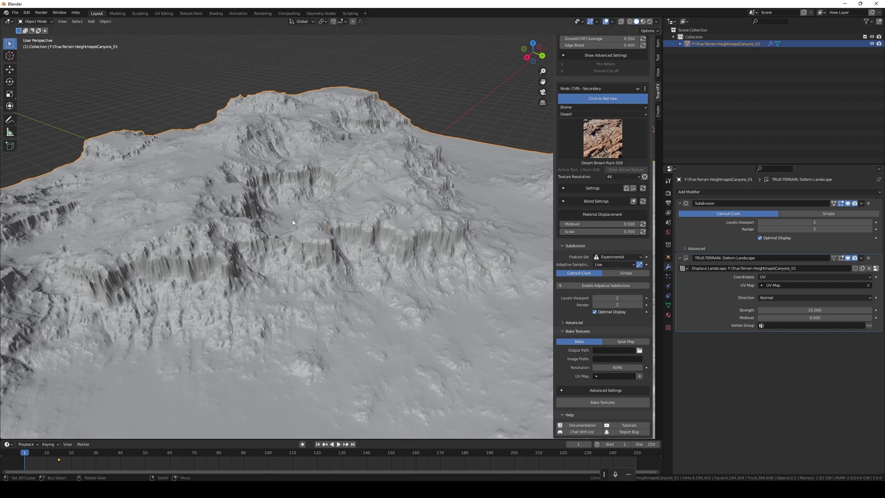
Set the viewport levels of the terrain's remaining Subdivision modifier to 3.
middle_drag(292, 222, 342, 226)
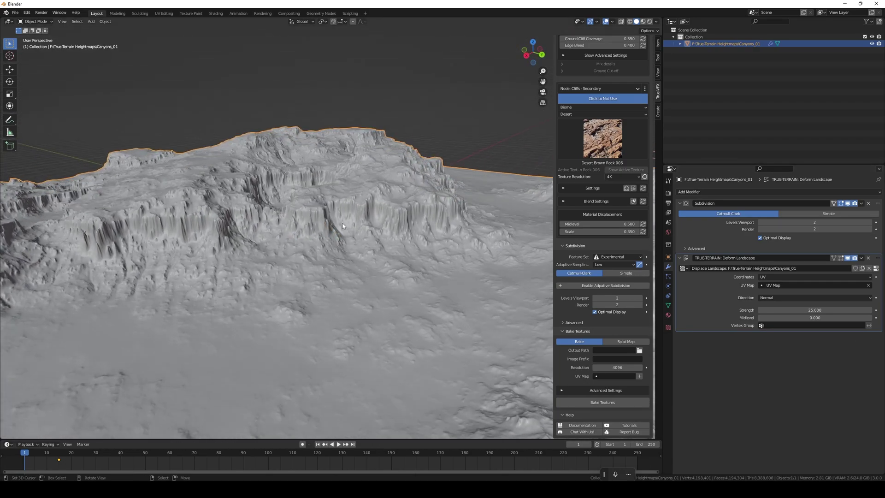
click(760, 222)
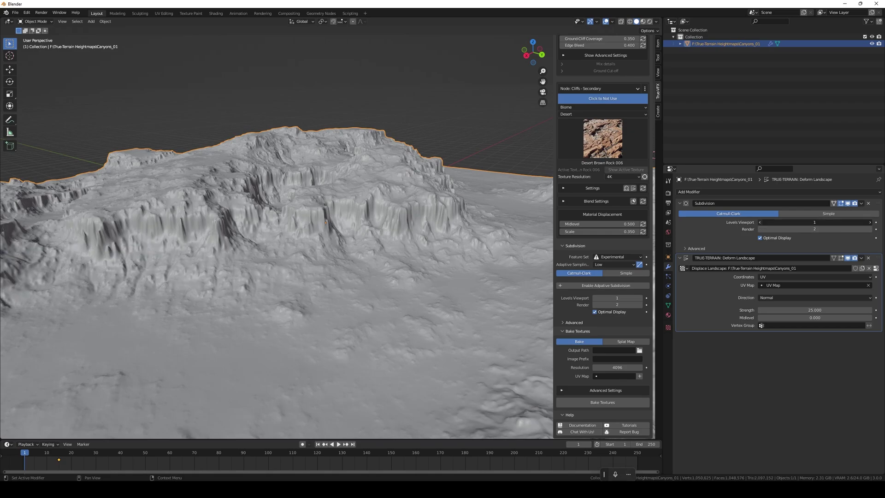
click(759, 222)
click(833, 225)
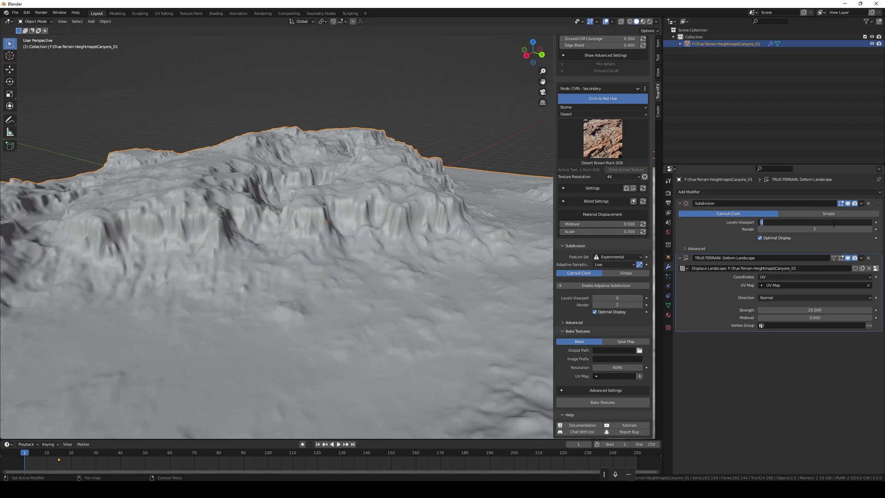
text(3)
key(Return)
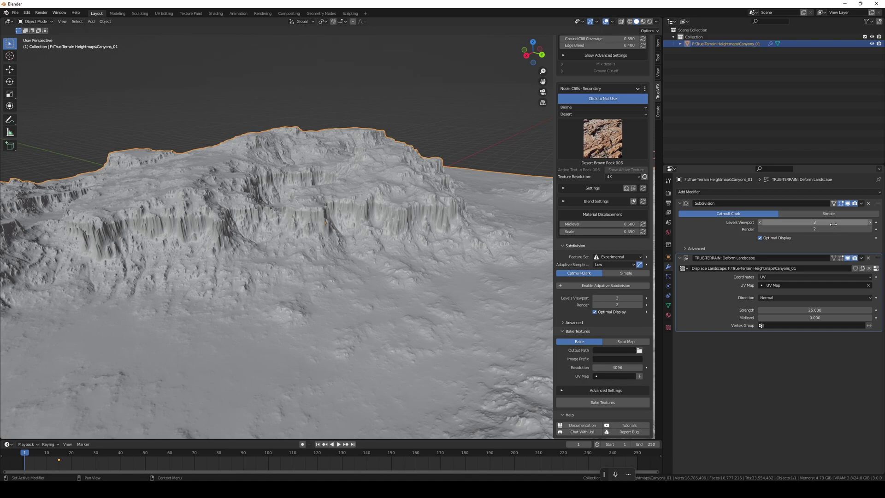
Apply the terrain's Subdivision and Deform Landscape modifiers, and collapse the Subdivision and Blending settings.
right_click(695, 224)
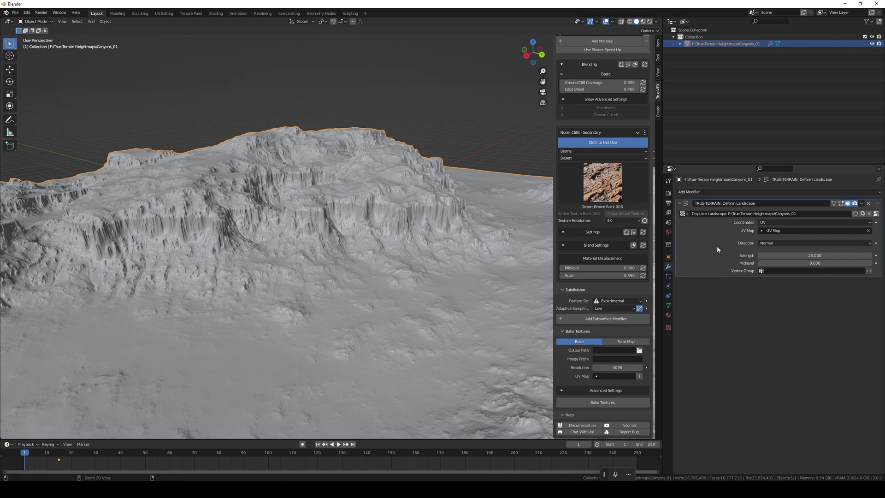
key(ctrl+a)
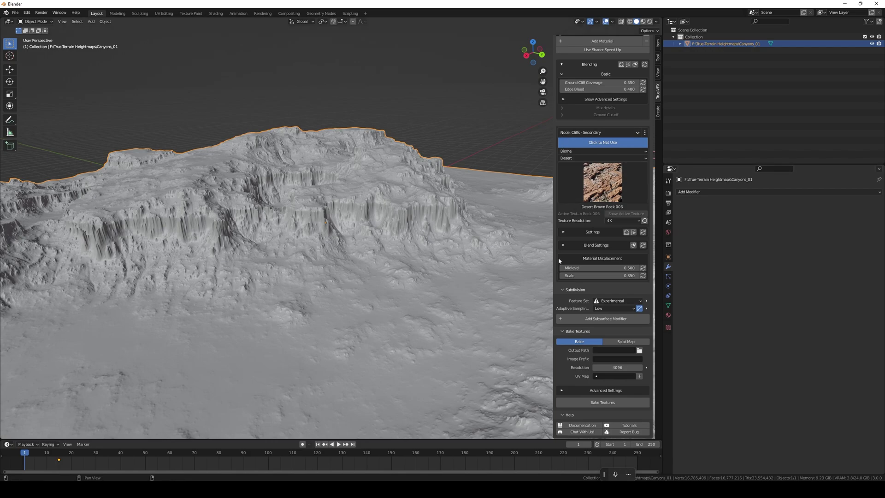
click(563, 290)
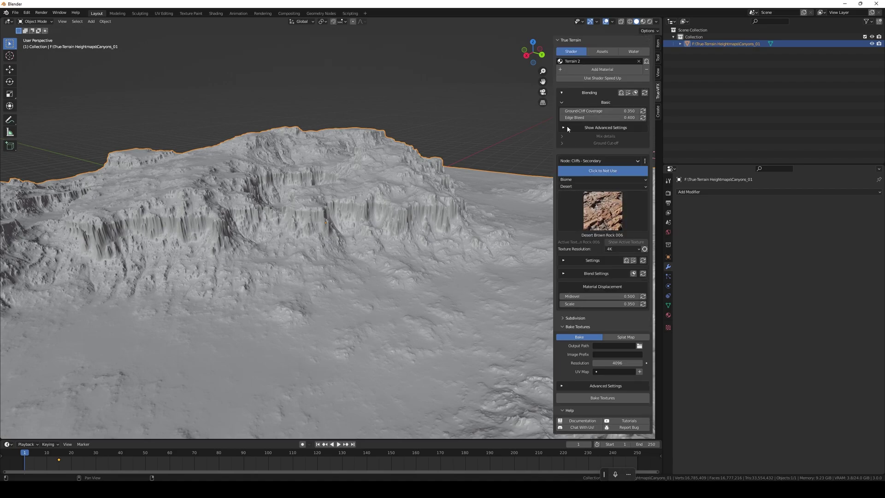
click(562, 92)
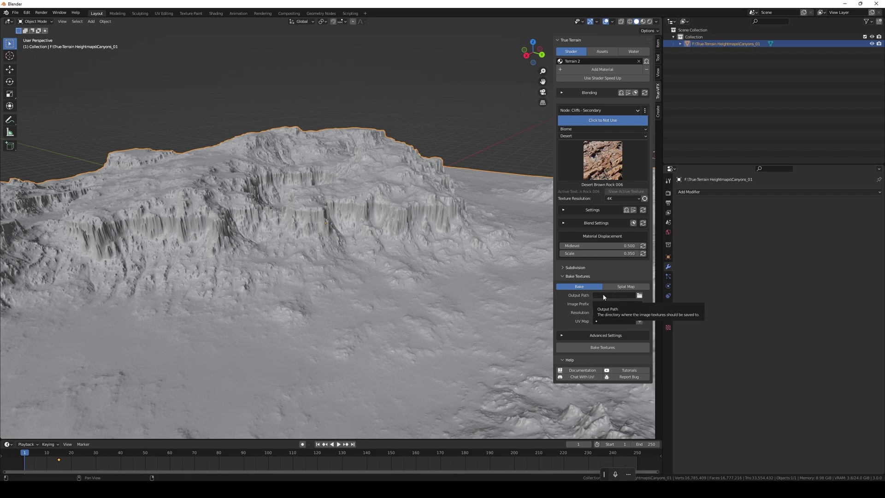
Create a folder named "Baking for the fam" on the F: drive and set it as the bake output path.
click(640, 295)
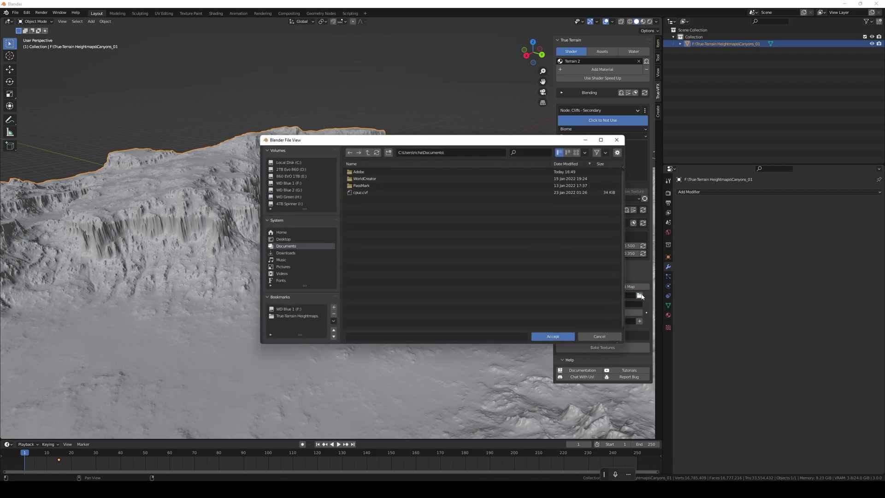
click(297, 309)
click(388, 152)
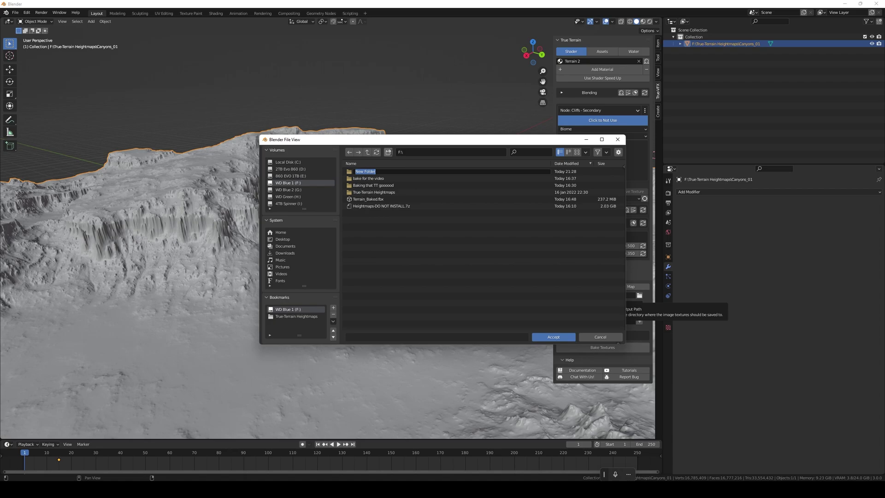
text(Baking fornth)
key(BackSpace)
key(BackSpace)
key(BackSpace)
text(the fam)
key(Return)
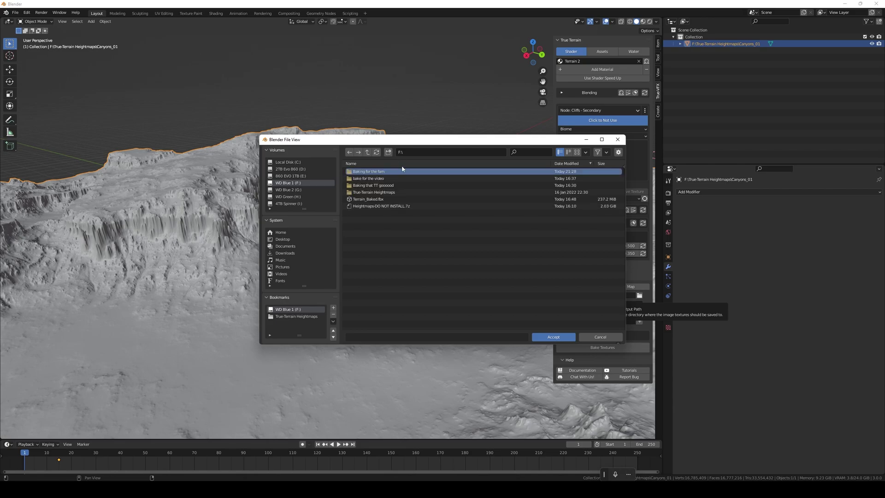
click(404, 172)
click(554, 336)
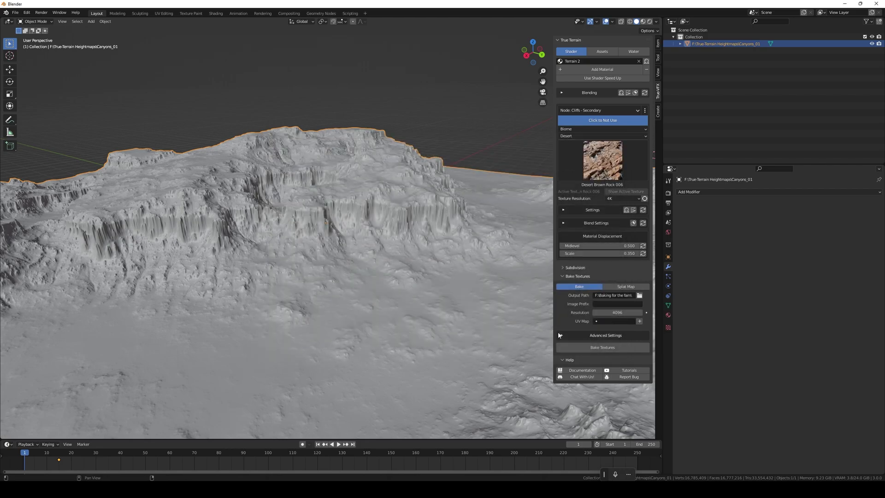
Set the image prefix of the baked textures to "True_Bake_".
click(594, 304)
text(True_Bake_)
key(Return)
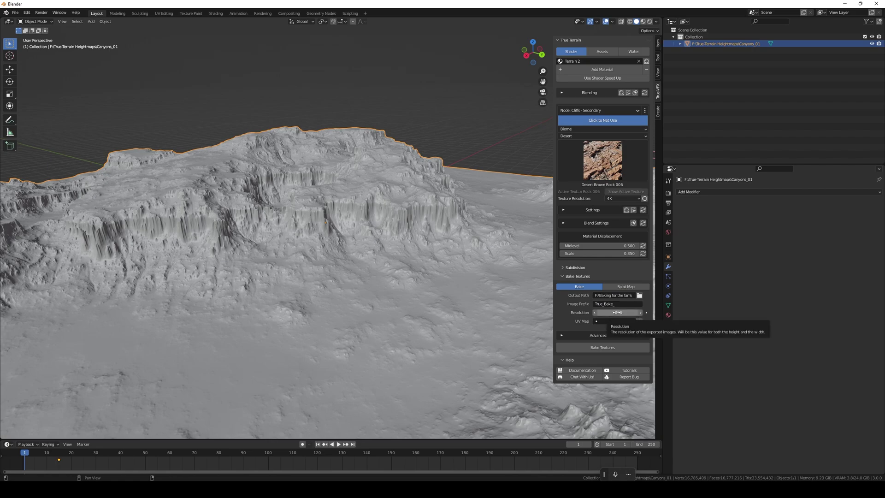
Set the bake resolution to 8192 and choose "UV Map" as the bake's UV map.
click(617, 313)
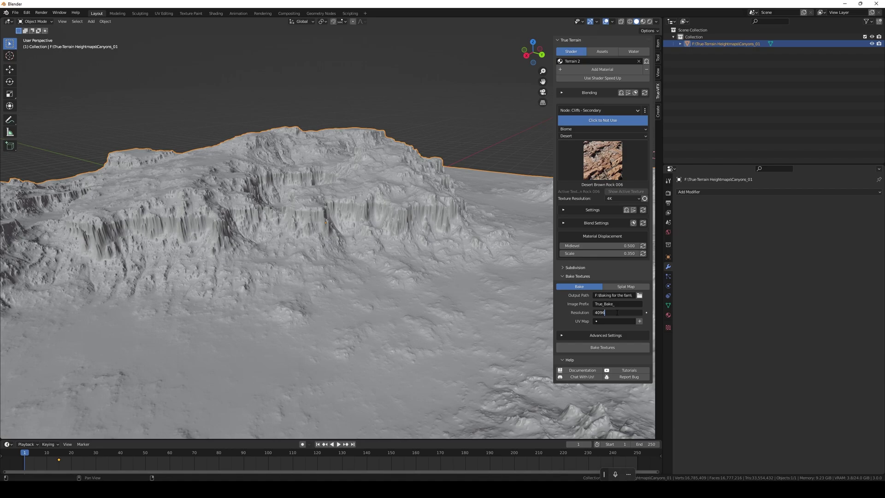
text(2)
key(Return)
text(4)
click(610, 321)
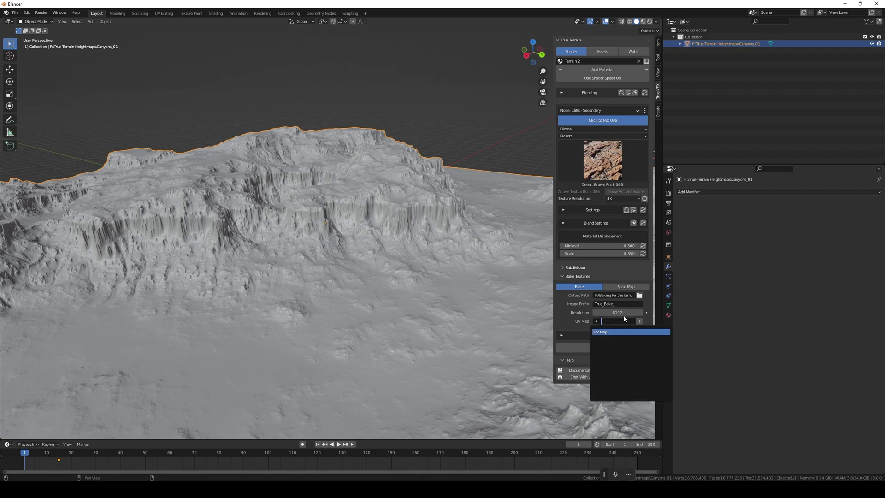
key(Return)
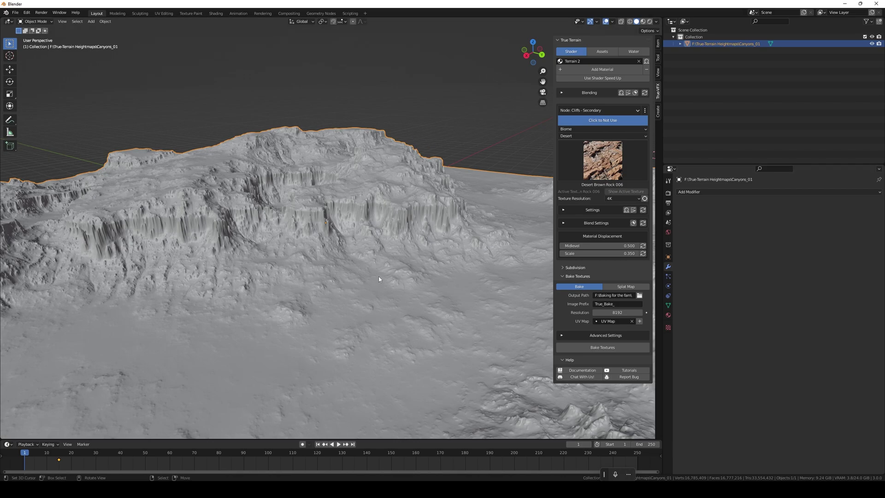
Exclude the AO map in the advanced bake settings and bake the remaining terrain textures.
scroll(393, 270, down, 5)
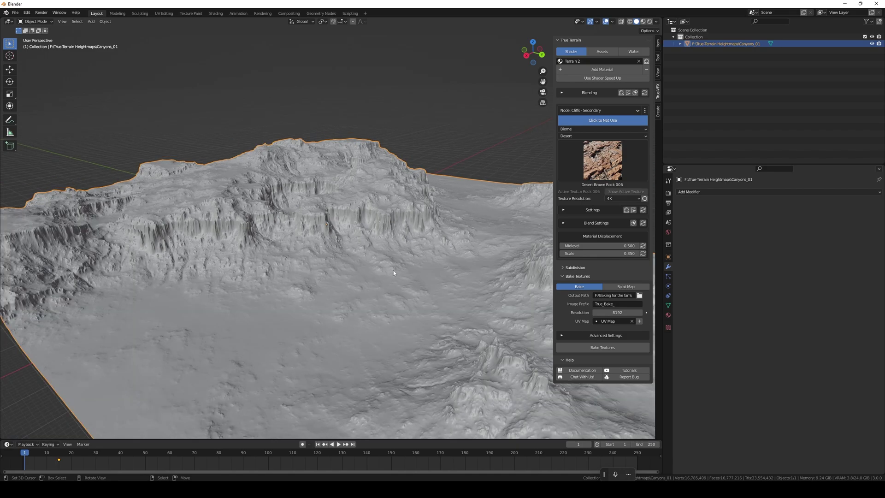
scroll(393, 270, up, 2)
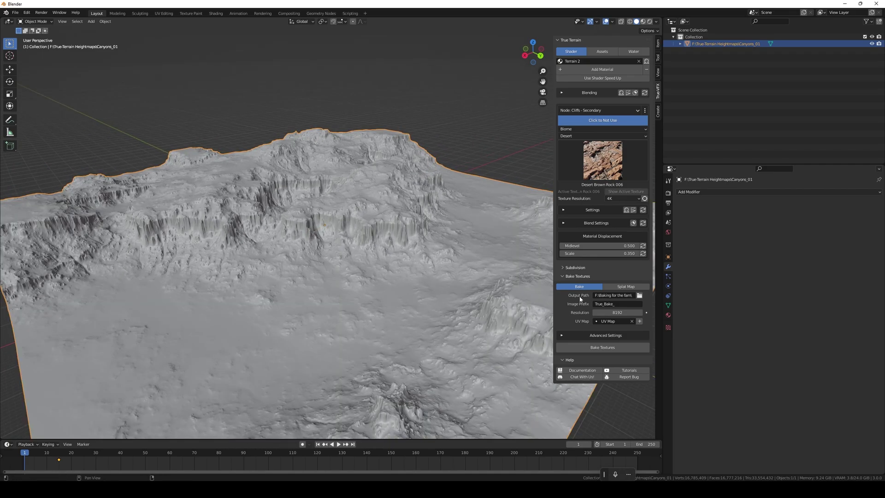
click(563, 336)
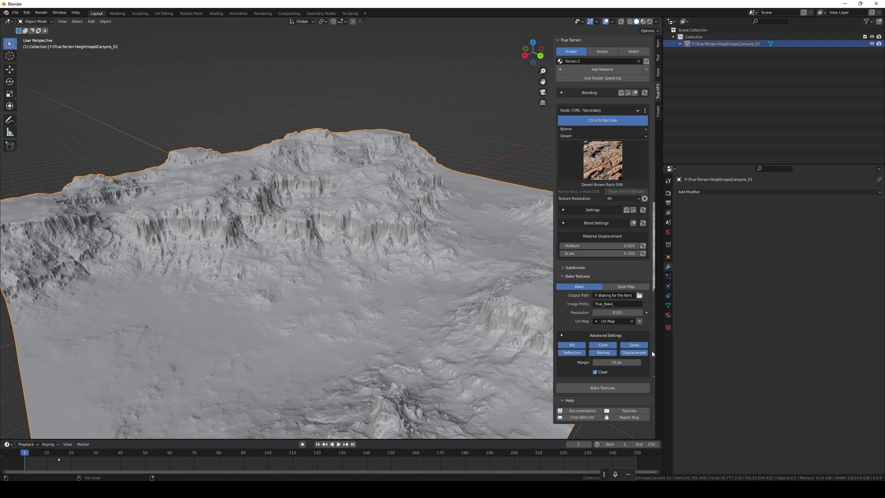
click(574, 345)
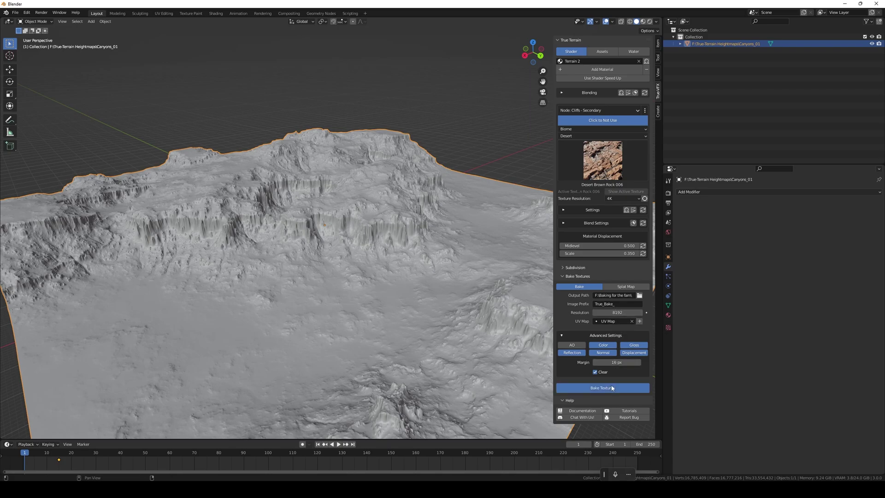
click(612, 387)
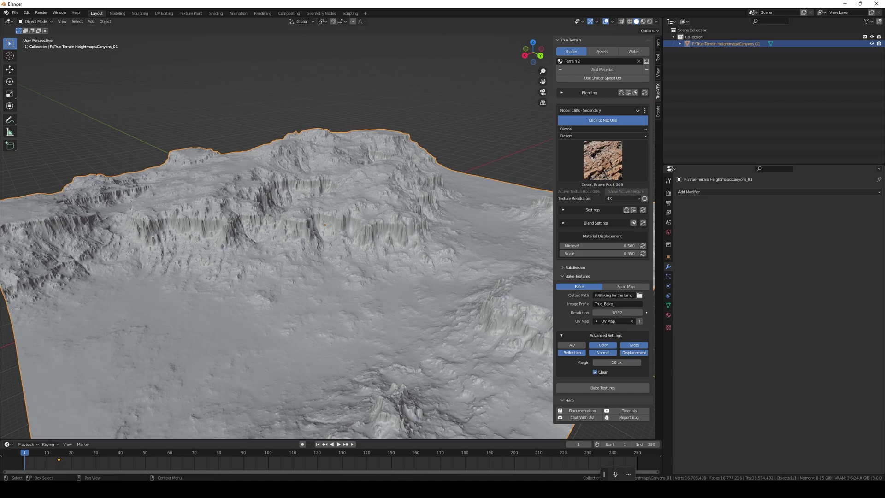
Check the baked texture files in the "Baking for the fam" folder in File Explorer, and return to the whole terrain in Blender.
drag(884, 124, 507, 112)
drag(308, 189, 325, 252)
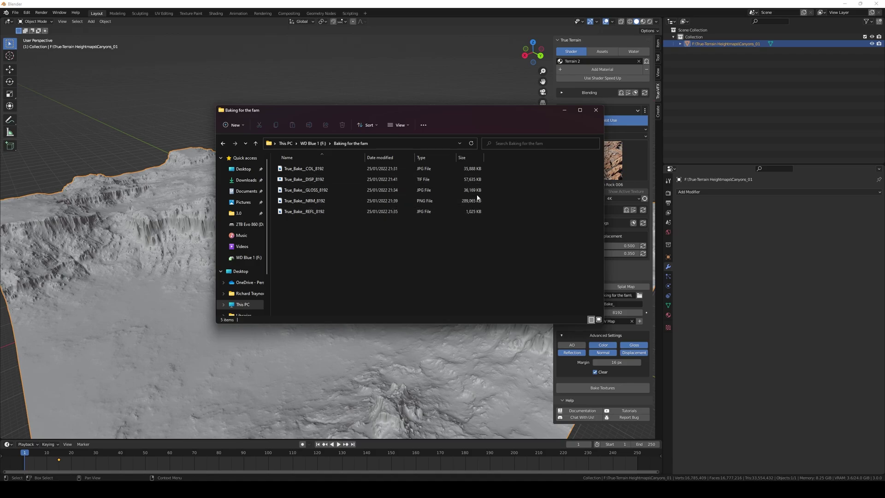
click(566, 111)
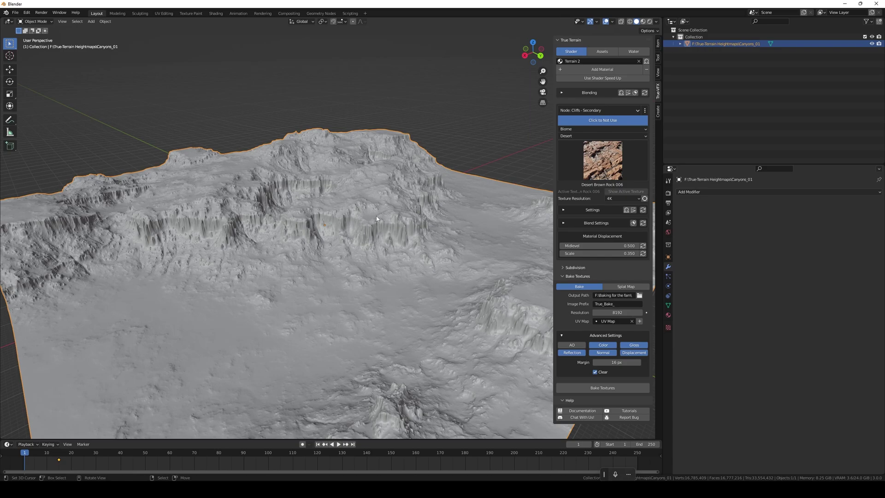
scroll(411, 208, down, 6)
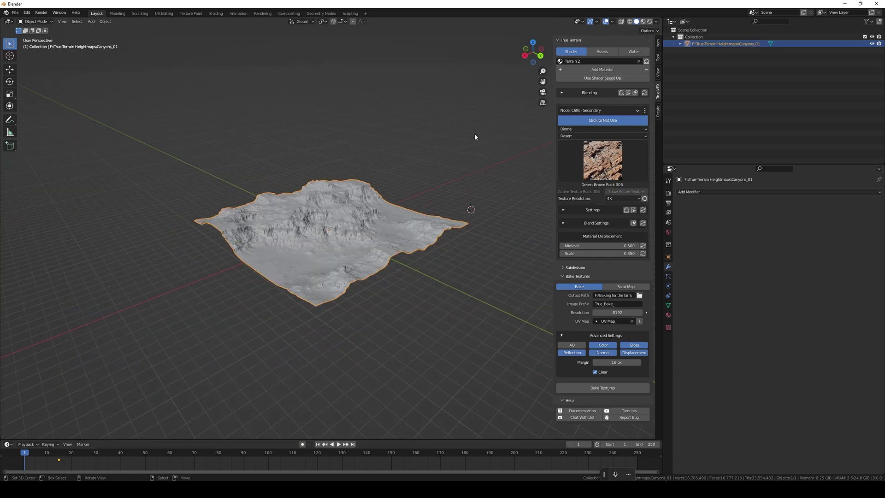
Unlink the "Terrain 2" material from the canyon terrain and create a new default material in its slot.
scroll(351, 208, up, 5)
mouse_move(336, 216)
middle_down()
mouse_move(360, 210)
mouse_move(322, 208)
middle_up()
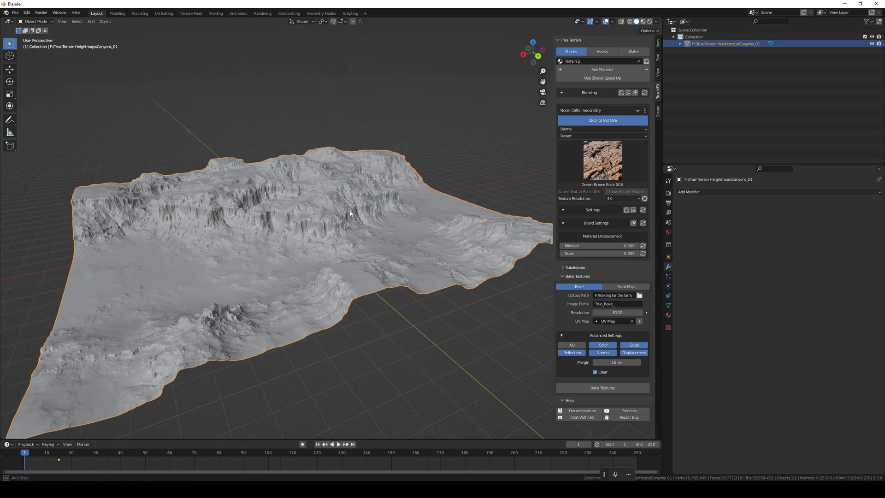
click(667, 314)
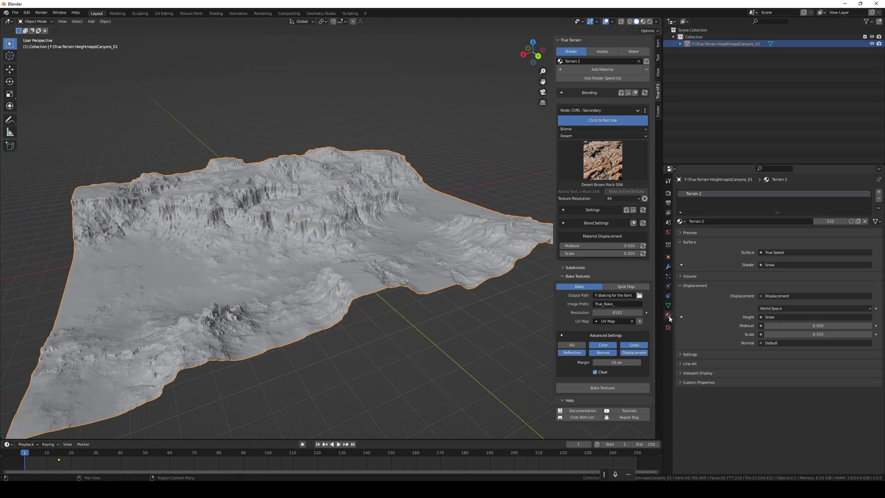
click(865, 221)
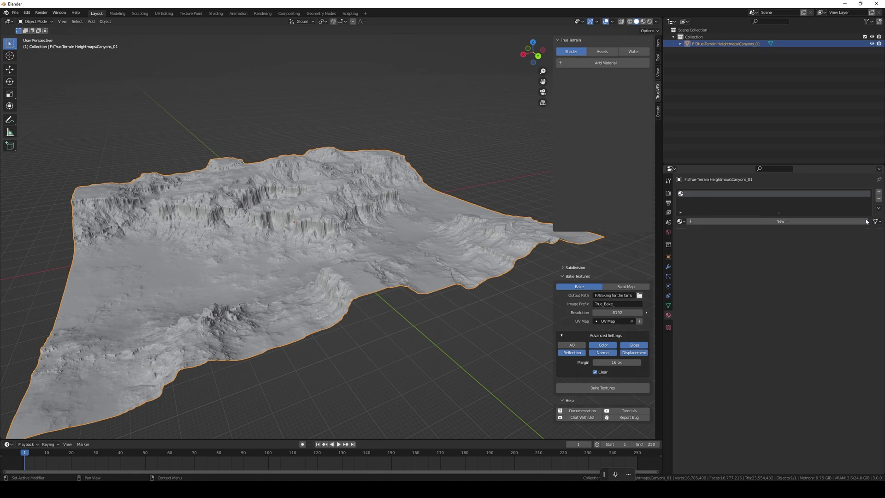
middle_drag(430, 180, 456, 180)
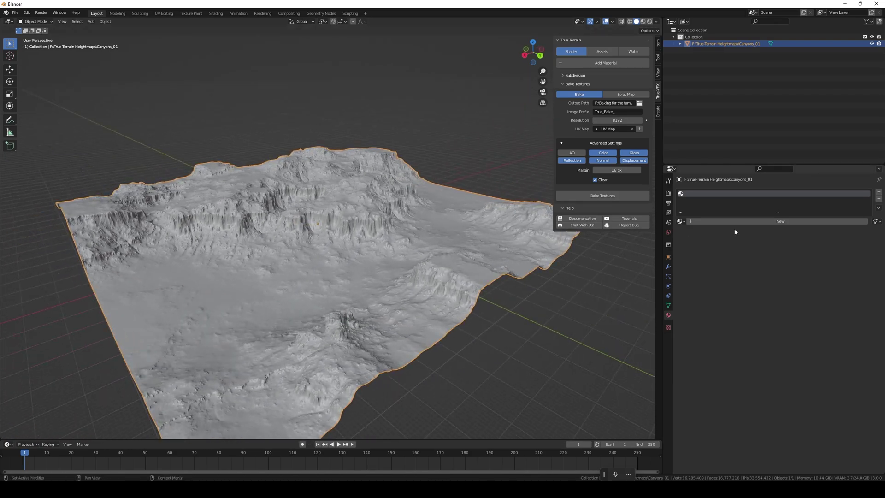
click(762, 221)
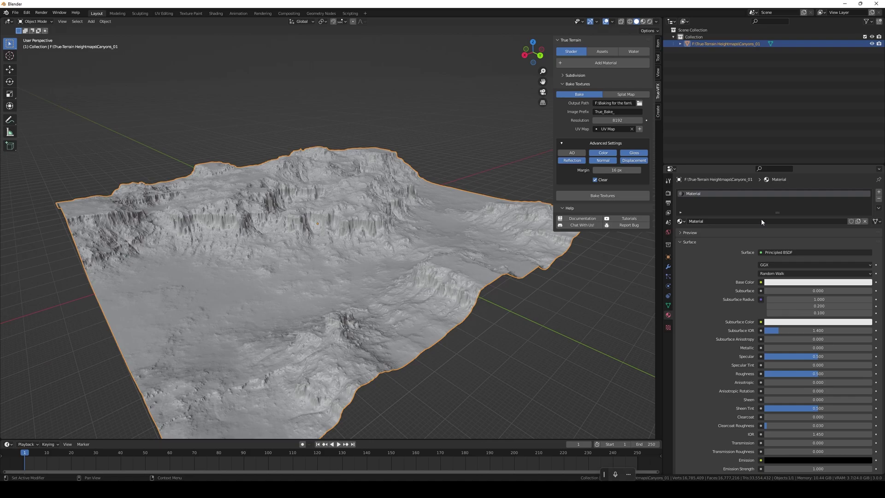
Change the Properties editor into a Shader Editor and widen its area.
click(670, 168)
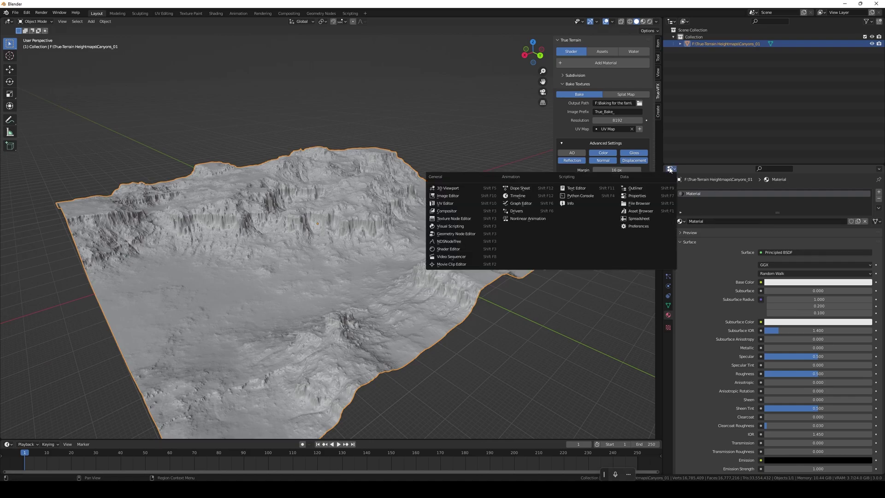
click(466, 248)
drag(662, 227, 543, 228)
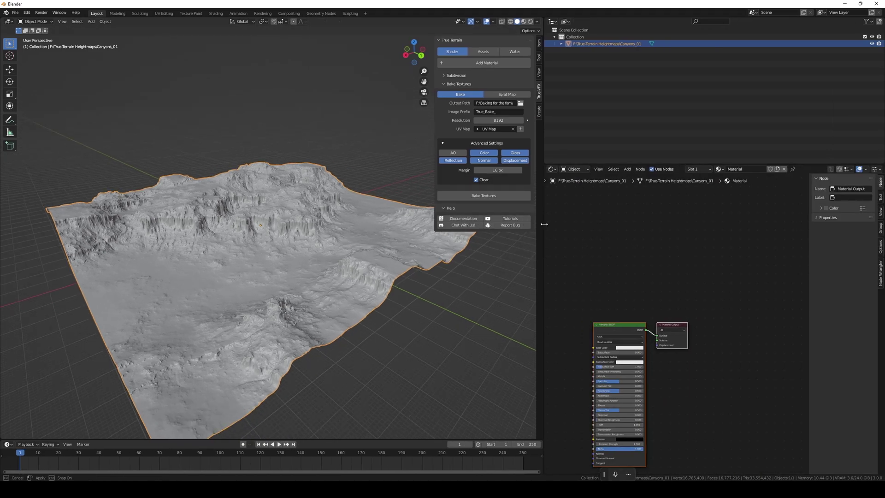
Add an Image Texture with Mapping and Texture Coordinate nodes to the Principled BSDF, and space the nodes out to its left.
middle_drag(597, 253, 668, 241)
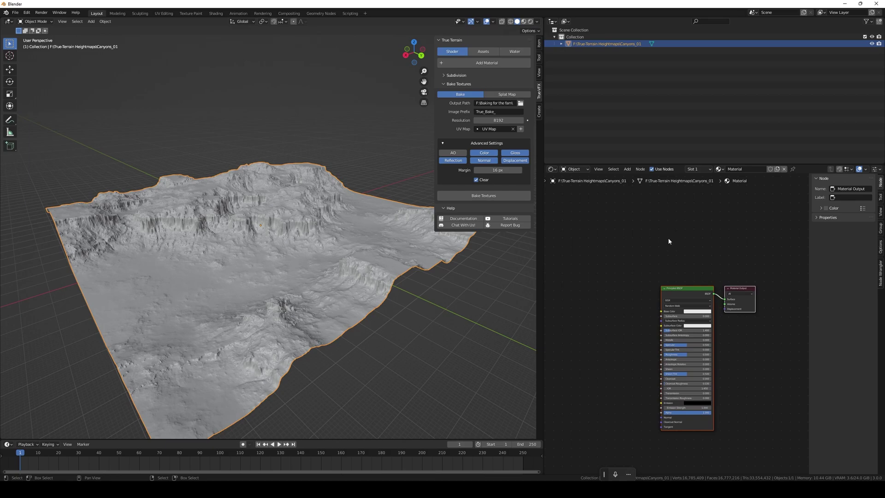
click(679, 286)
key(ctrl+t)
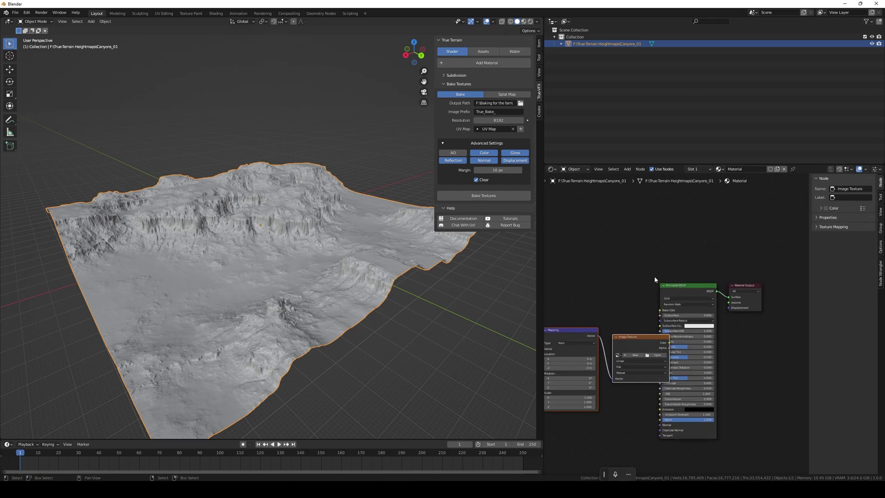
middle_drag(652, 308, 741, 283)
drag(734, 313, 687, 280)
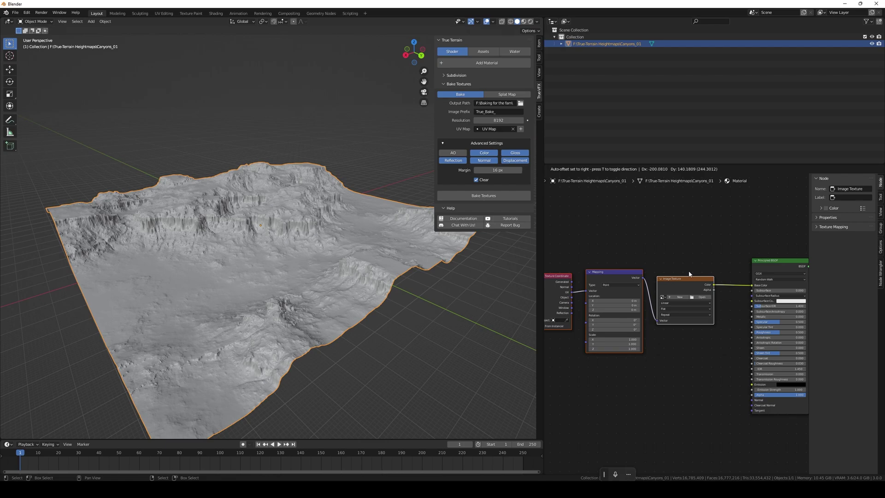
click(762, 265)
Load True_Bake__COL_8192.jpg from the "Baking for the fam" folder into the base color texture node and preview the terrain in rendered shading.
scroll(698, 272, up, 1)
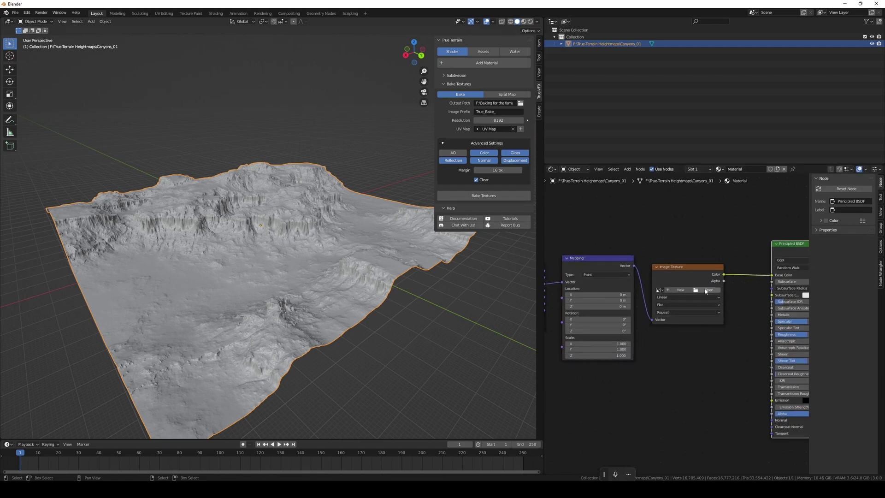
click(705, 289)
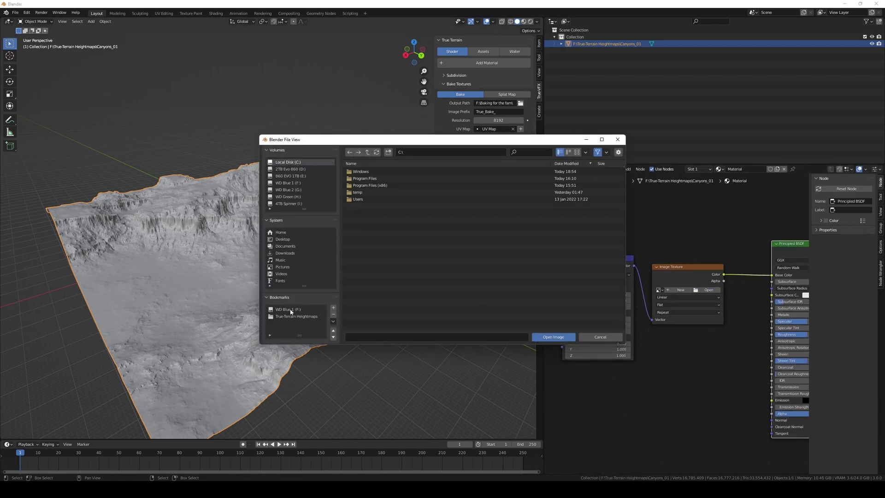
click(283, 309)
double_click(389, 172)
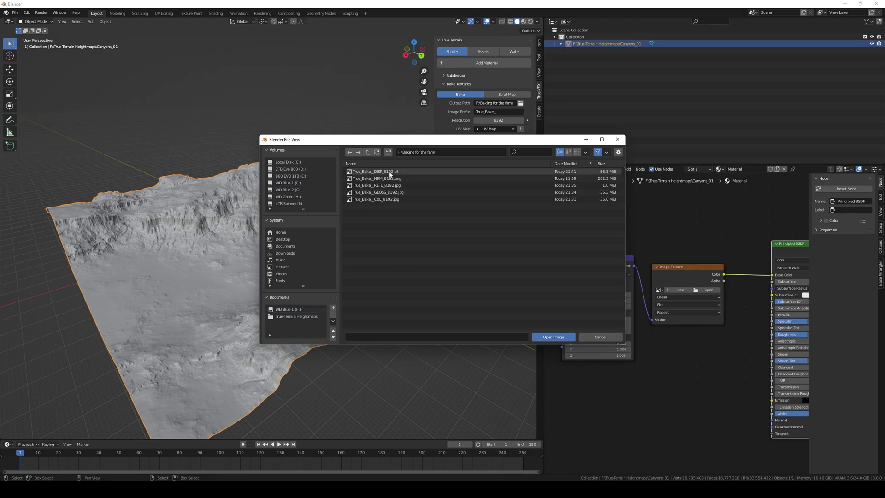
click(400, 198)
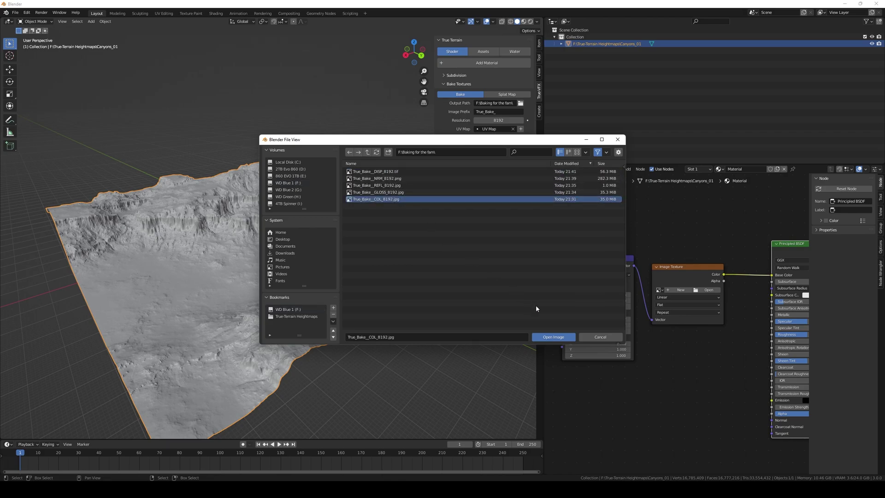
click(549, 337)
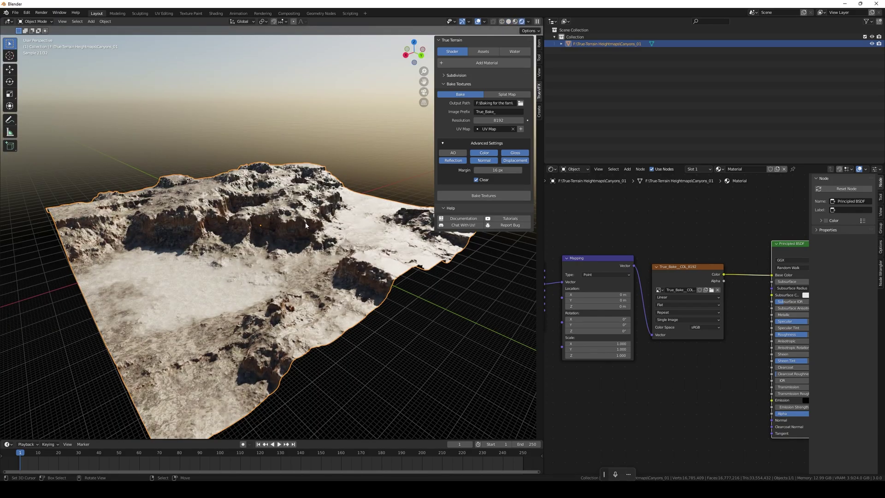
mouse_move(291, 230)
middle_down()
mouse_move(314, 226)
mouse_move(267, 233)
mouse_move(346, 235)
mouse_move(304, 252)
mouse_move(305, 235)
mouse_move(297, 269)
mouse_move(323, 273)
mouse_move(294, 262)
middle_up()
key(z)
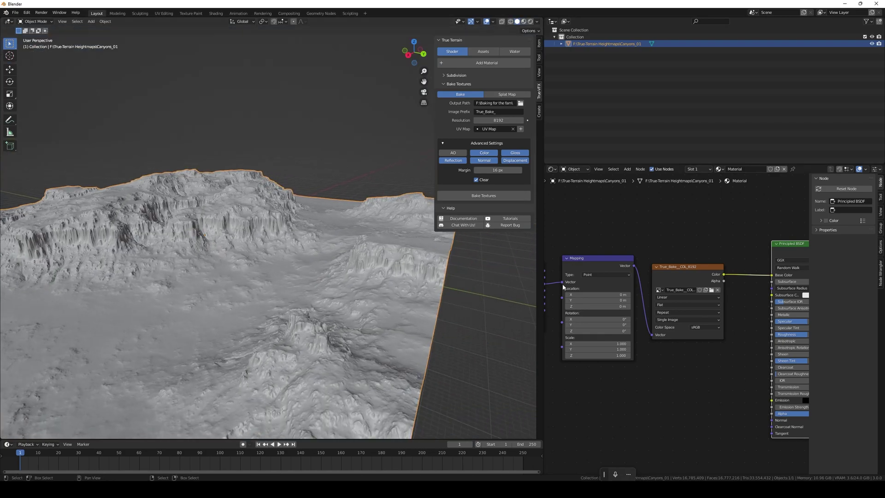
Duplicate the color texture node below the original and connect the Mapping node's Vector output to the copy.
scroll(686, 295, down, 3)
middle_drag(688, 287, 628, 252)
key(shift+d)
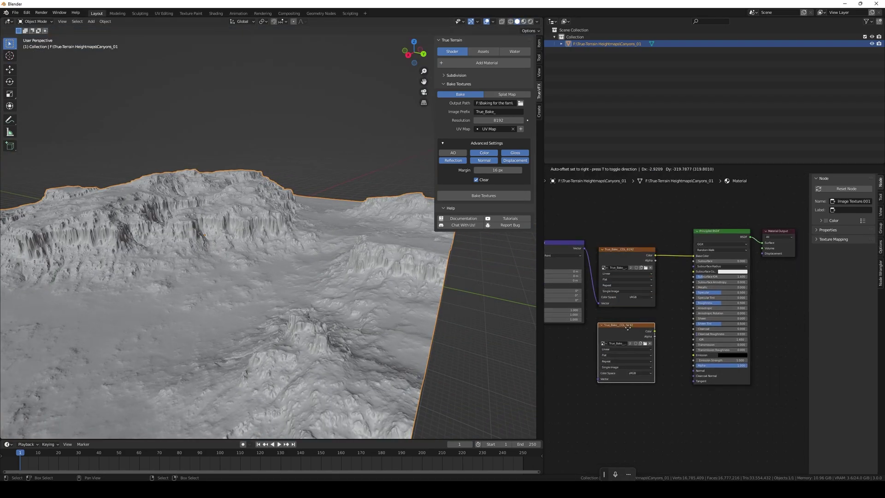
click(628, 329)
drag(584, 249, 631, 354)
Load True_Bake__REFL_8192.jpg into the duplicated texture node and connect its Color output to the Principled BSDF's Specular input.
scroll(631, 353, up, 2)
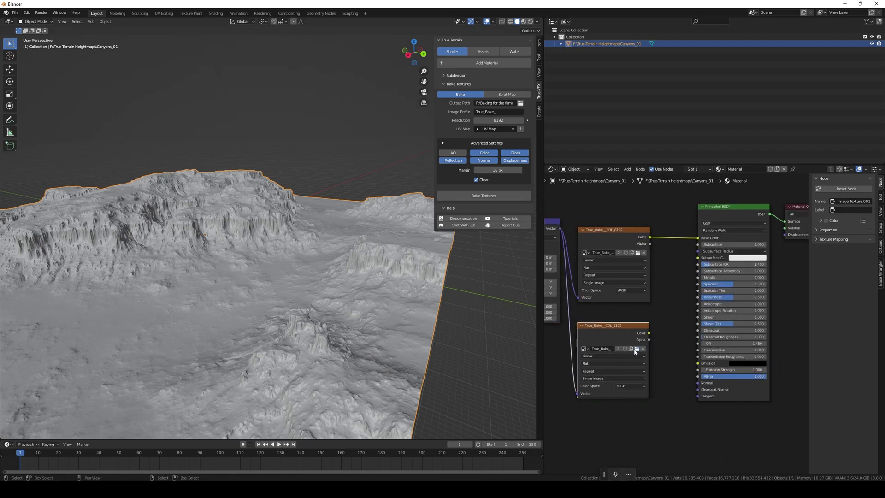
click(637, 348)
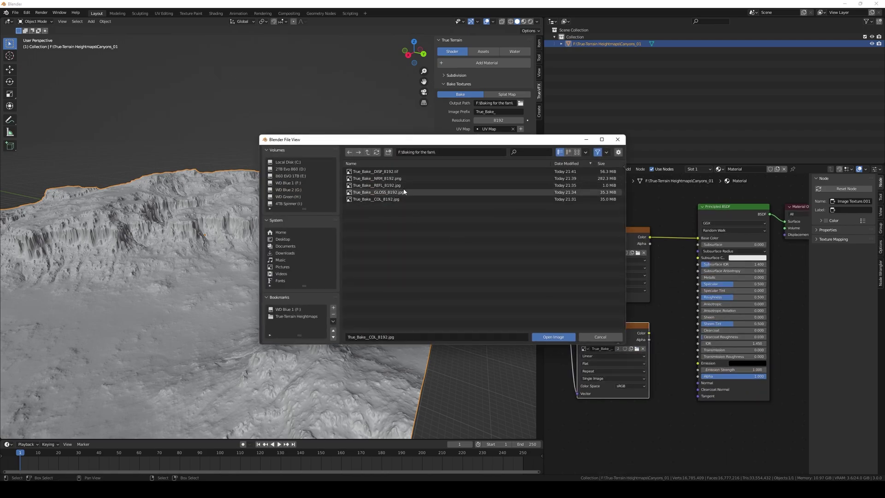
click(389, 193)
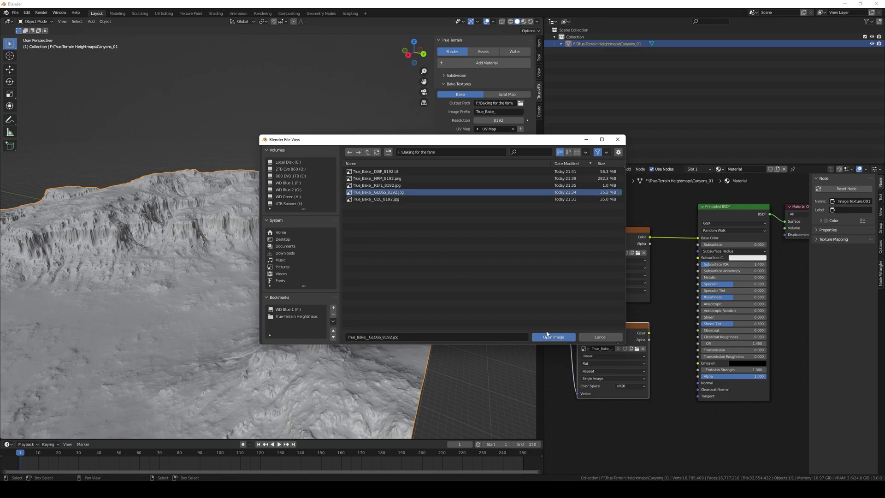
click(386, 186)
click(553, 337)
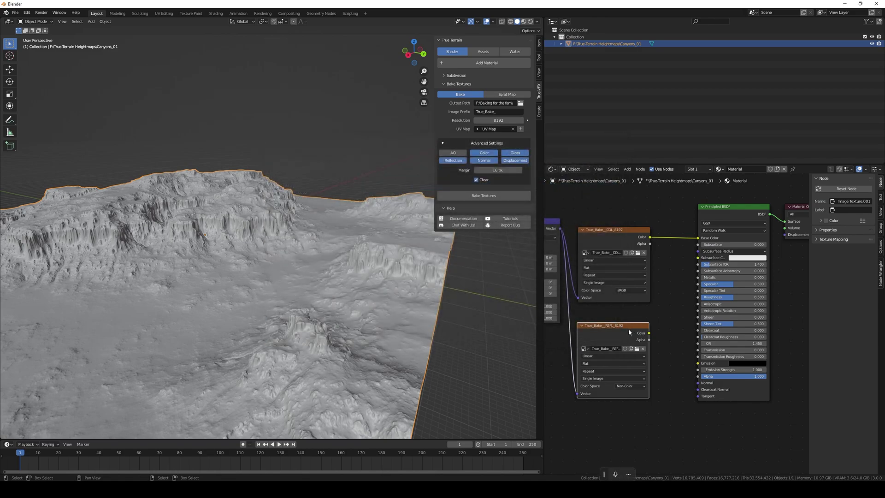
mouse_move(628, 329)
mouse_down()
mouse_move(629, 317)
mouse_move(698, 284)
mouse_up()
Duplicate the reflection texture node below the original and connect the Mapping node's Vector output to the copy.
middle_drag(676, 323, 686, 284)
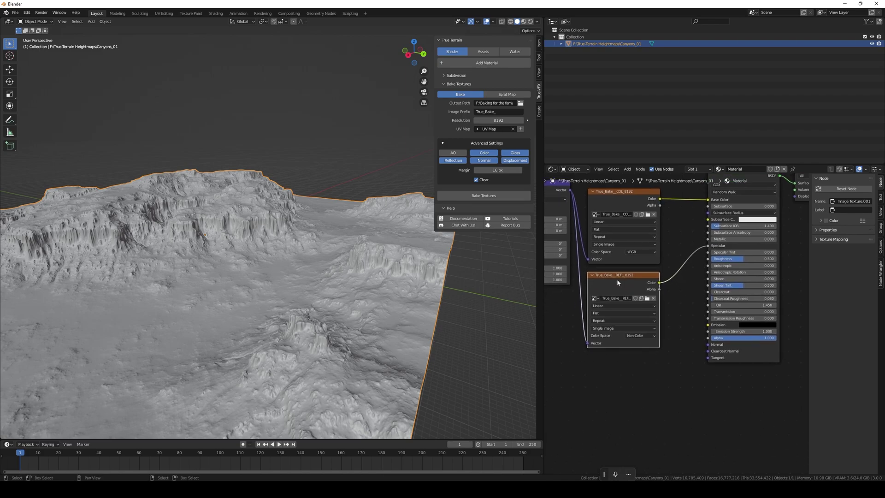
key(shift+d)
click(619, 365)
middle_drag(600, 308, 638, 304)
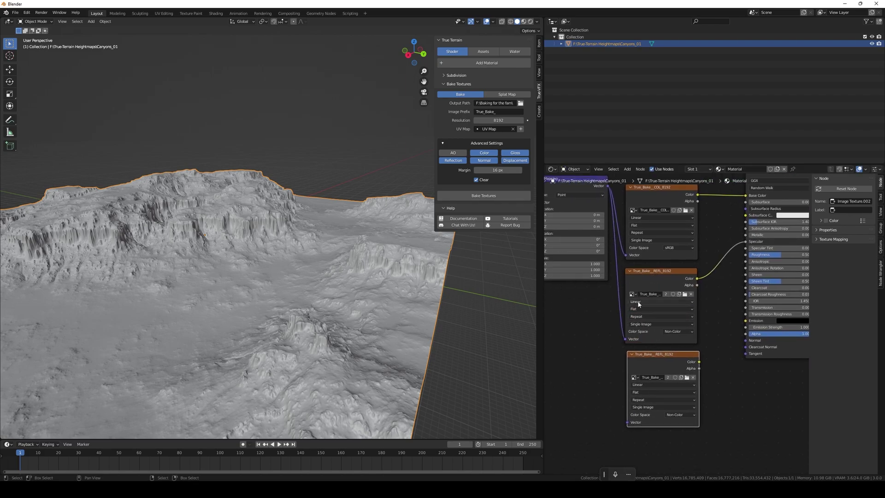
scroll(638, 304, down, 1)
alt+right_drag(606, 215, 655, 353)
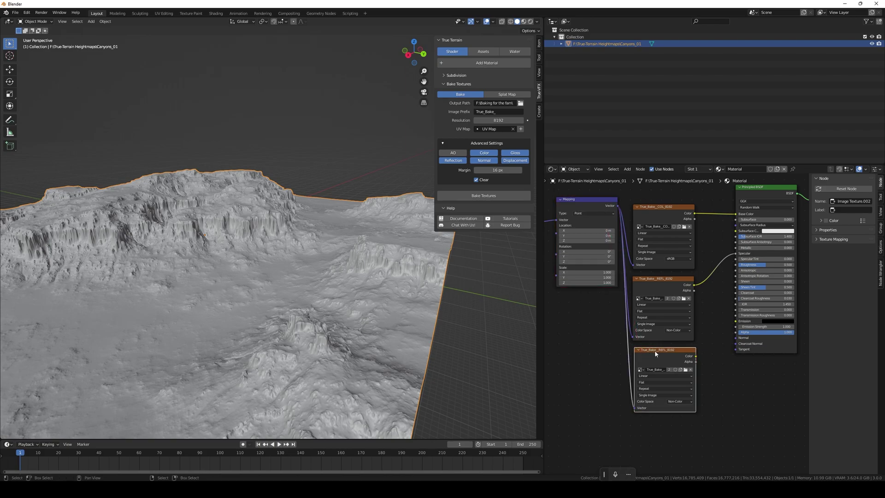
middle_drag(655, 354, 648, 347)
Load True_Bake__GLOSS_8192.jpg into the third texture node and connect its Color output to the Principled BSDF's Roughness input.
click(680, 366)
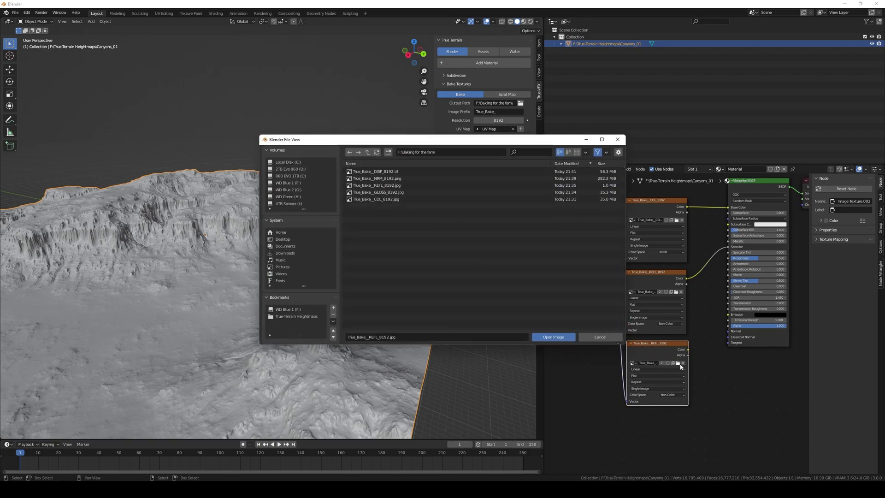
click(378, 192)
click(555, 337)
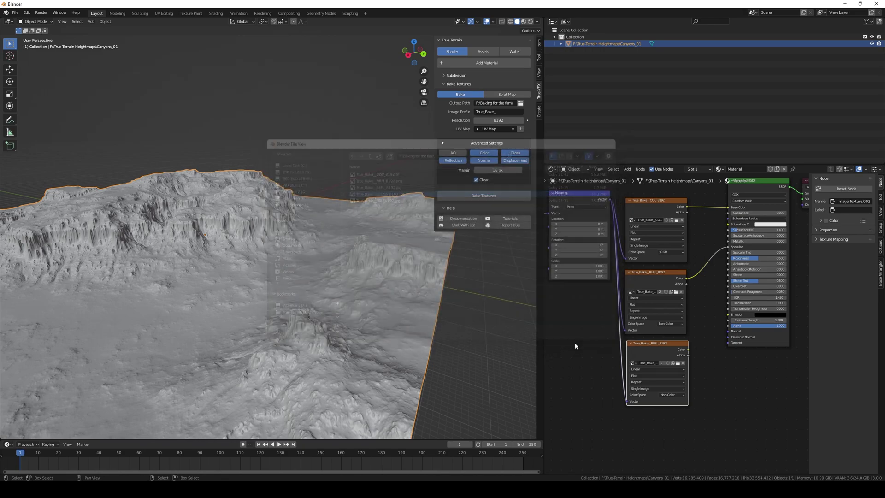
drag(688, 349, 728, 258)
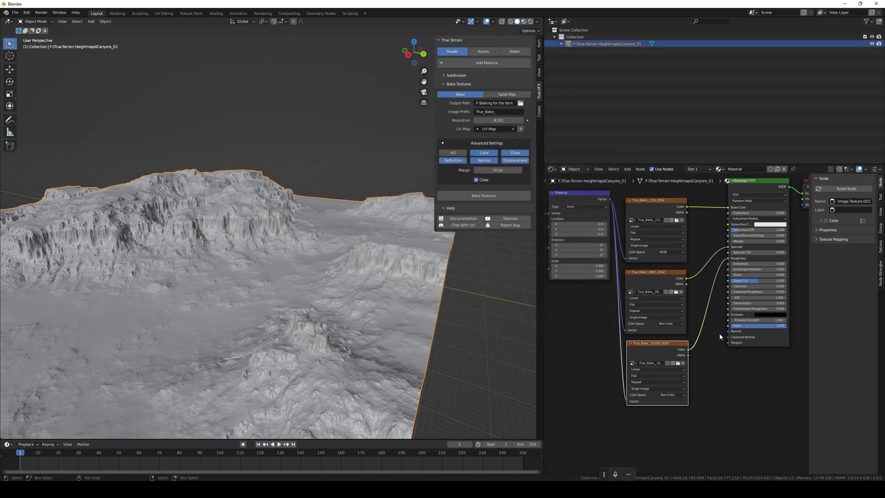
Duplicate the gloss texture node below the original and try to connect the Mapping node's Vector output to the copy.
middle_drag(721, 337, 691, 307)
key(shift+d)
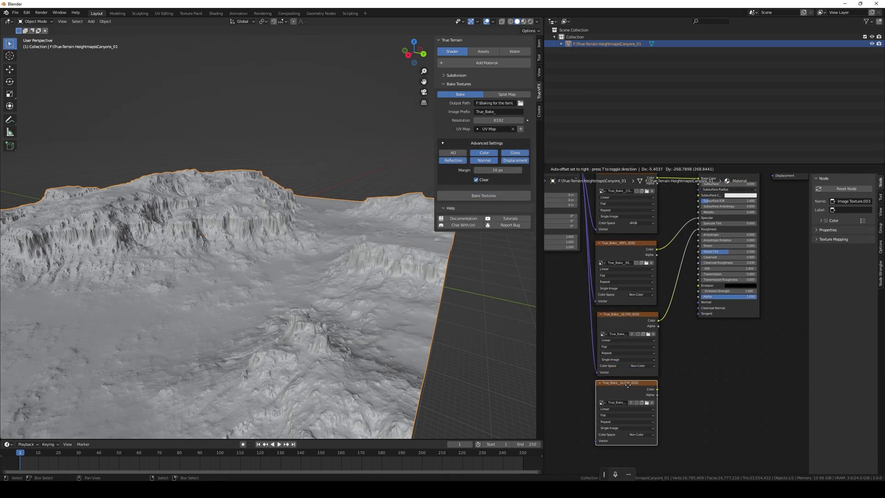
click(627, 385)
scroll(654, 338, down, 1)
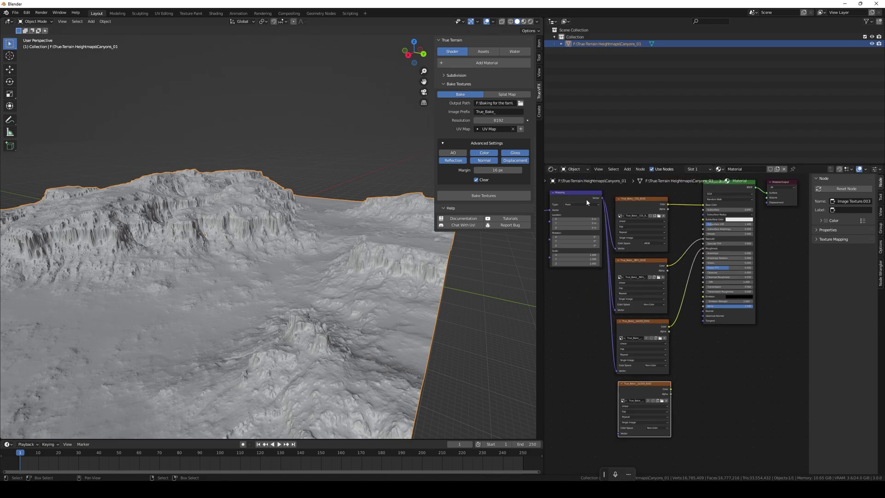
alt+right_drag(645, 407, 573, 207)
middle_drag(649, 352, 627, 319)
scroll(617, 280, down, 1)
alt+right_drag(611, 212, 651, 377)
scroll(650, 377, up, 1)
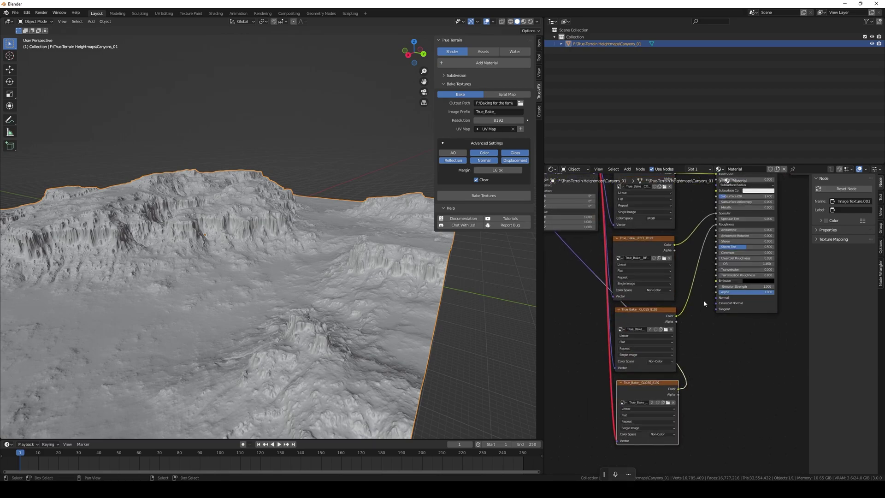
Connect the fourth texture node's Color output to the Principled BSDF's Normal input and repair its Vector link from the Mapping node.
drag(679, 389, 716, 297)
middle_drag(590, 273, 657, 338)
drag(604, 250, 574, 330)
middle_drag(678, 417, 584, 312)
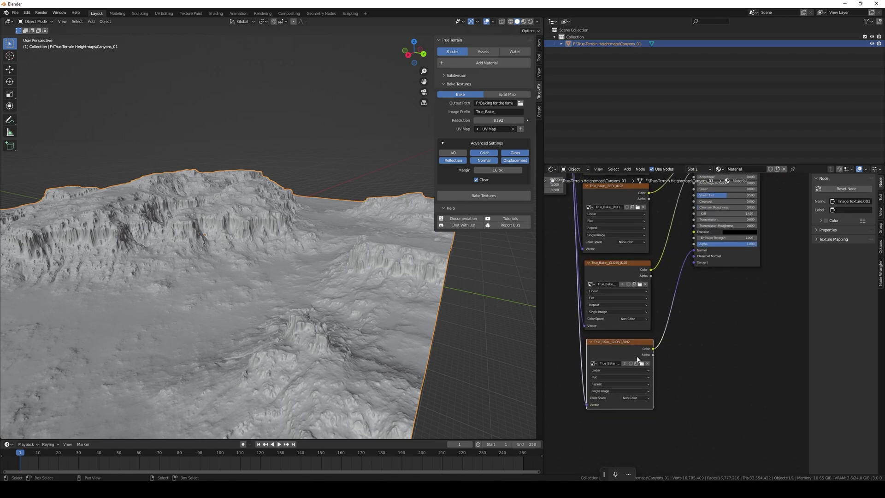
Load True_Bake__NRM_8192.png into the fourth texture node.
click(641, 363)
click(507, 178)
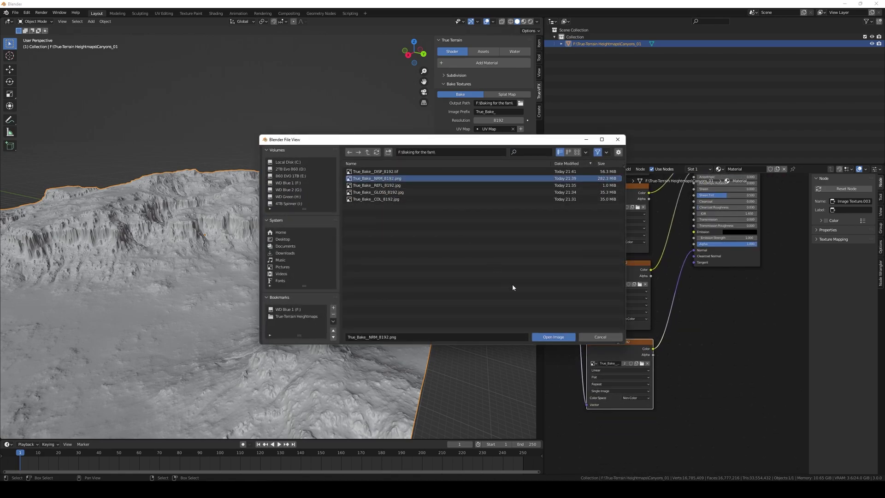
click(552, 336)
Insert a Normal Map node on the link between the normal texture and the Principled BSDF's Normal input.
middle_drag(694, 321, 654, 364)
key(shift+a)
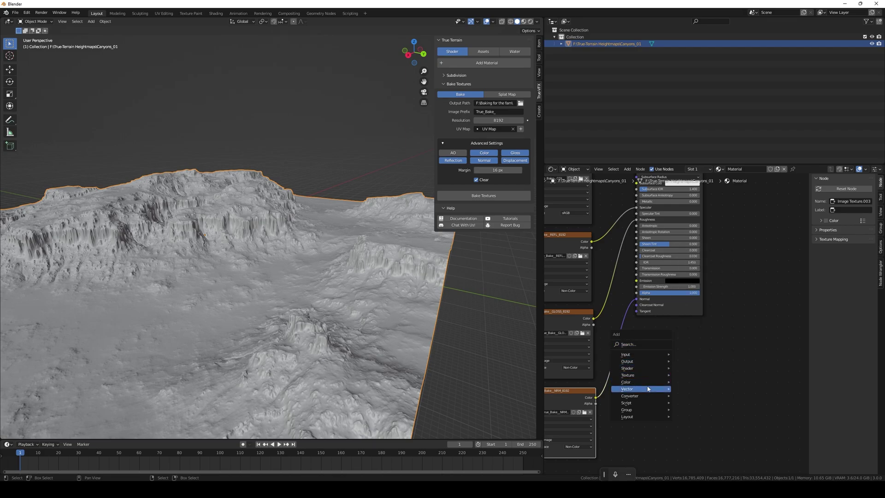
mouse_move(647, 389)
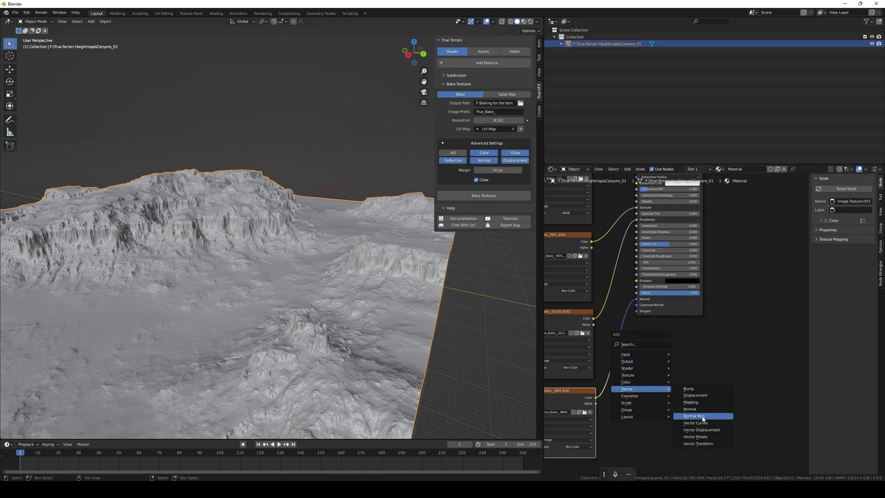
click(694, 416)
click(614, 326)
middle_drag(646, 313, 632, 320)
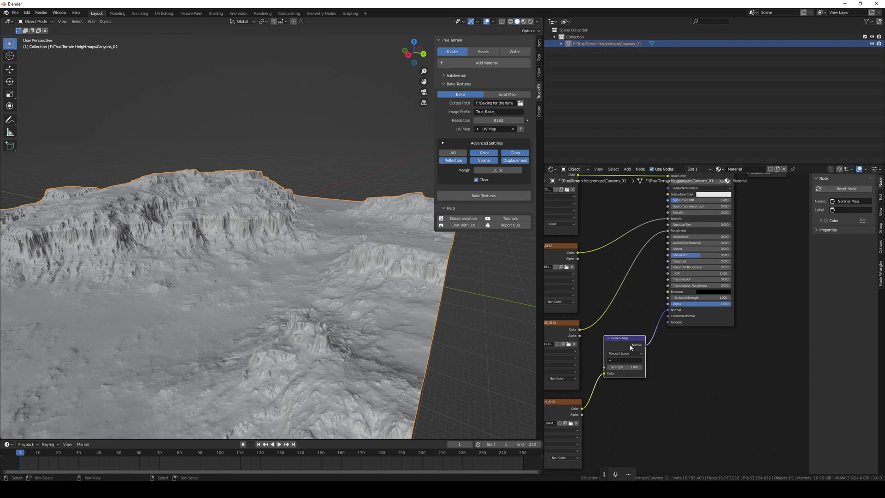
Adjust the Normal Map node's placement and move the Material Output node farther away from the Principled BSDF.
drag(629, 346, 638, 350)
scroll(643, 338, down, 3)
middle_drag(674, 318, 657, 343)
drag(726, 218, 770, 266)
middle_drag(689, 315, 727, 285)
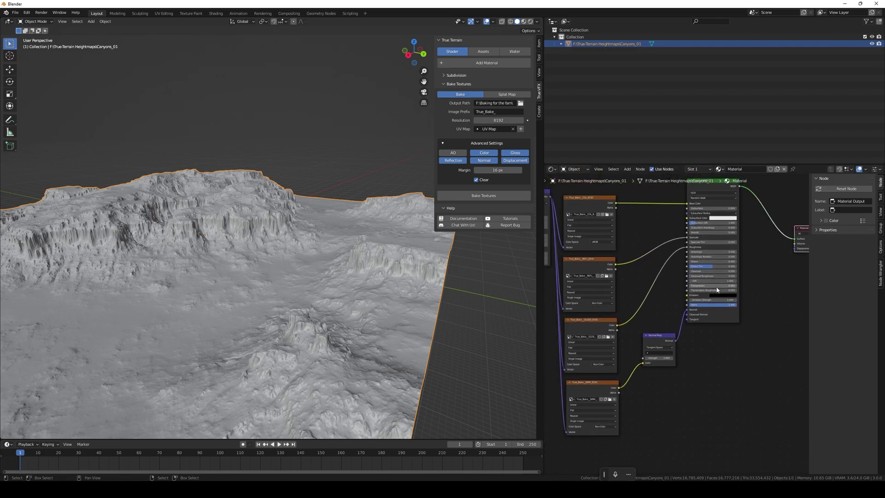
Duplicate the normal texture node, place the copy below the Principled BSDF and connect the Mapping node's Vector output to it.
scroll(647, 320, down, 1)
click(609, 375)
key(shift+d)
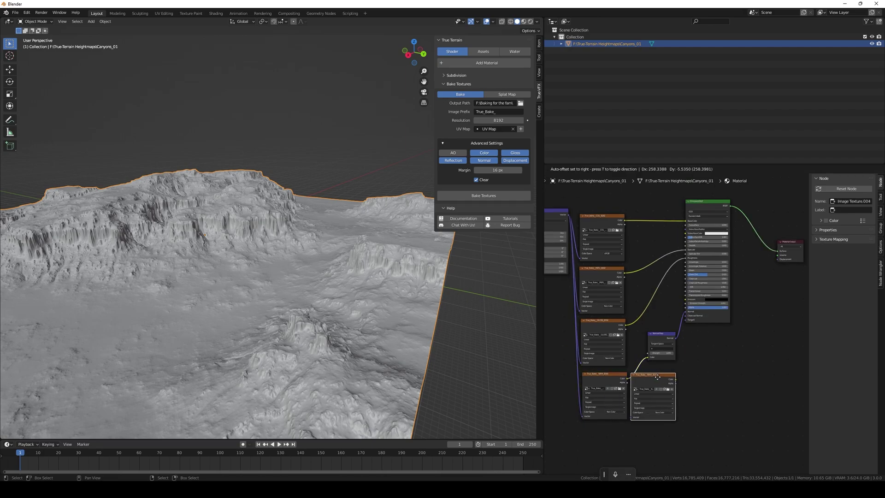
click(713, 368)
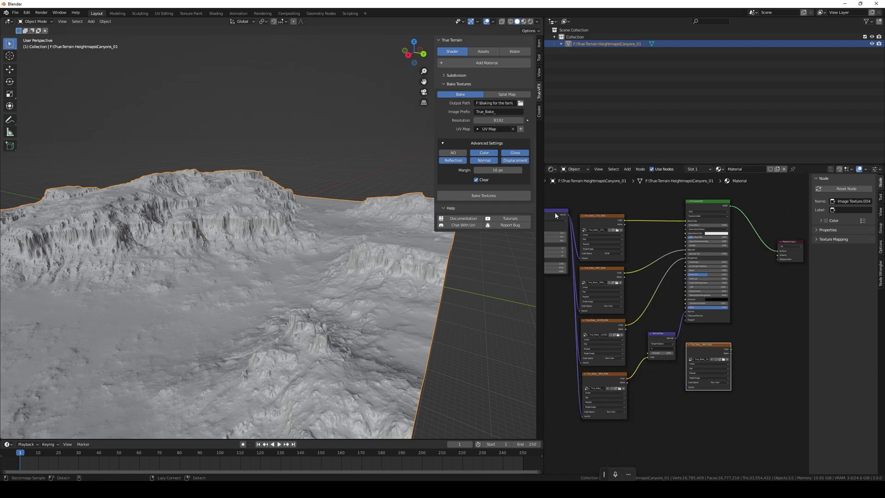
alt+right_drag(554, 212, 674, 328)
alt+right_drag(691, 347, 693, 348)
Add a Displacement node between the copied texture node and the Material Output.
middle_drag(741, 306, 637, 318)
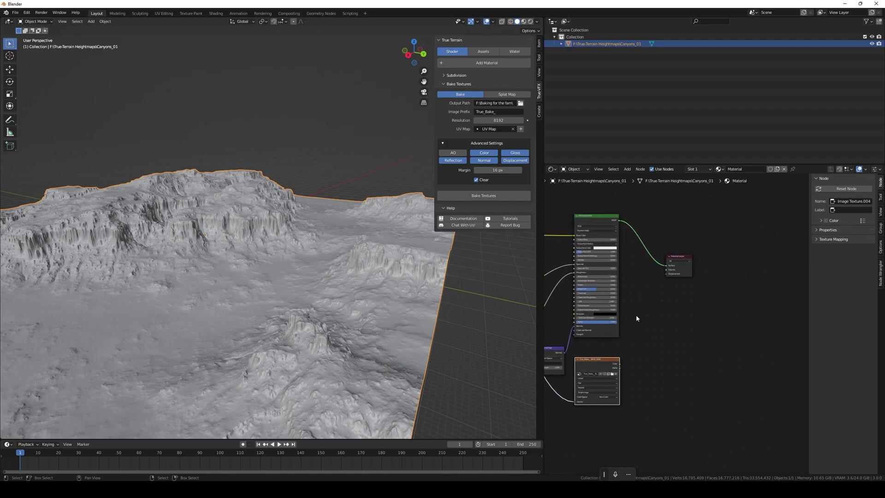
key(shift+a)
mouse_move(637, 320)
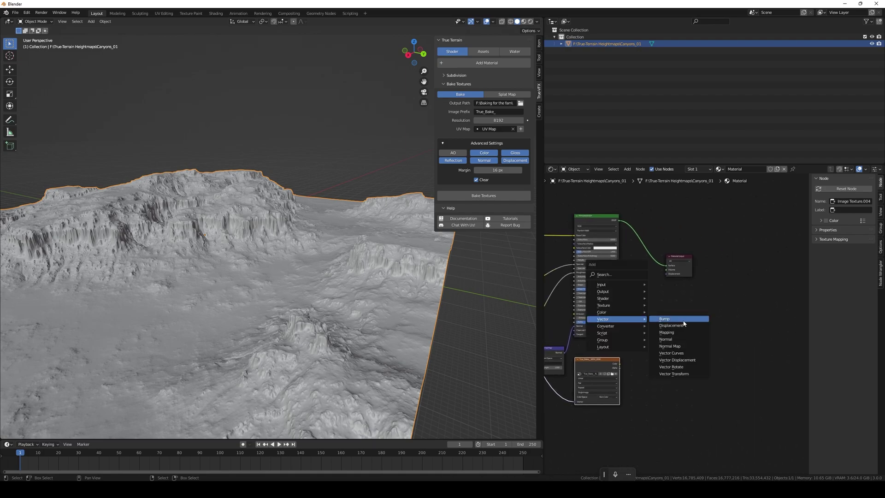
click(680, 325)
click(650, 328)
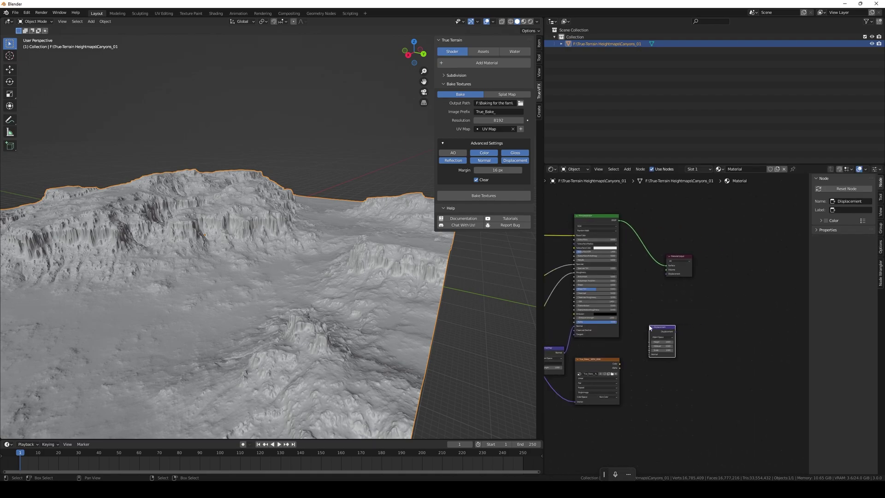
Load True_Bake__DISP_8192.tif into the copied texture node below the Principled BSDF.
scroll(624, 355, up, 2)
middle_drag(624, 355, 715, 308)
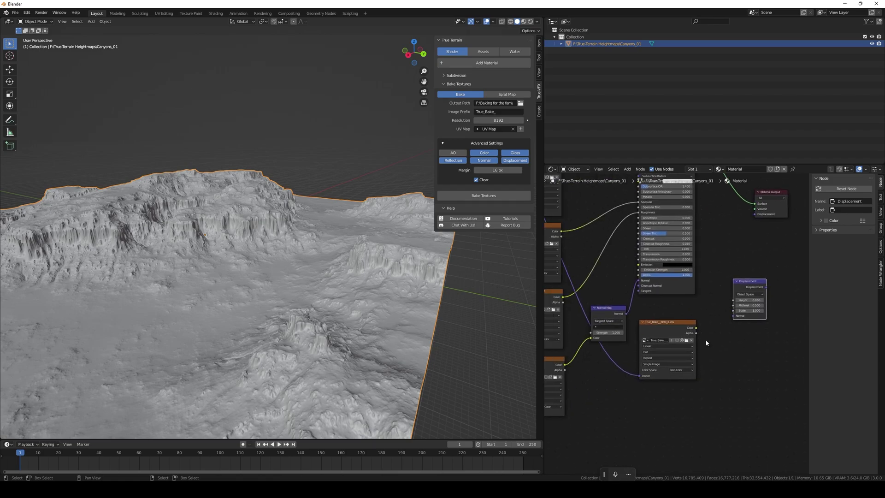
click(686, 340)
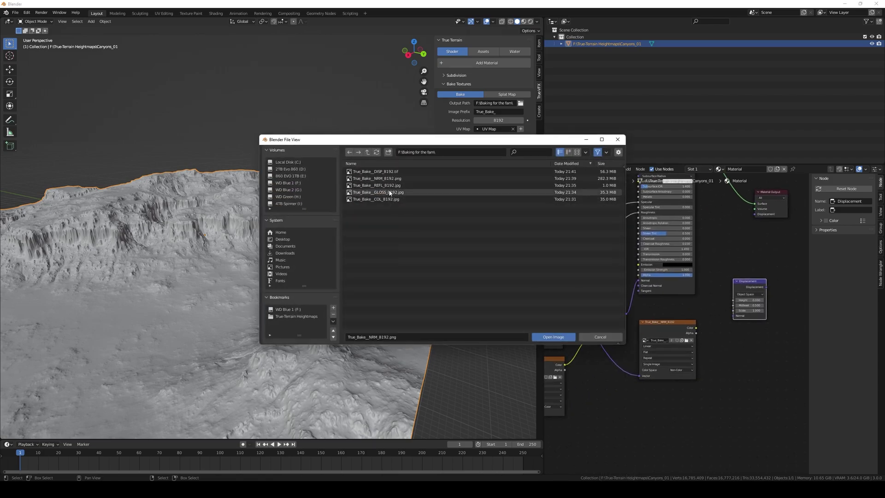
click(391, 172)
click(552, 337)
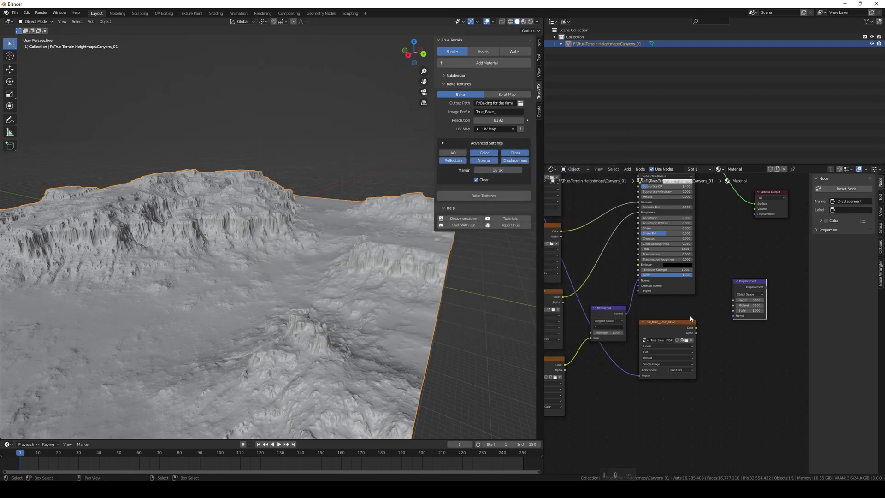
Connect the displacement texture's Color to the Displacement node's Height and that node's output to the Material Output's Displacement.
middle_drag(693, 323, 619, 343)
drag(623, 351, 680, 234)
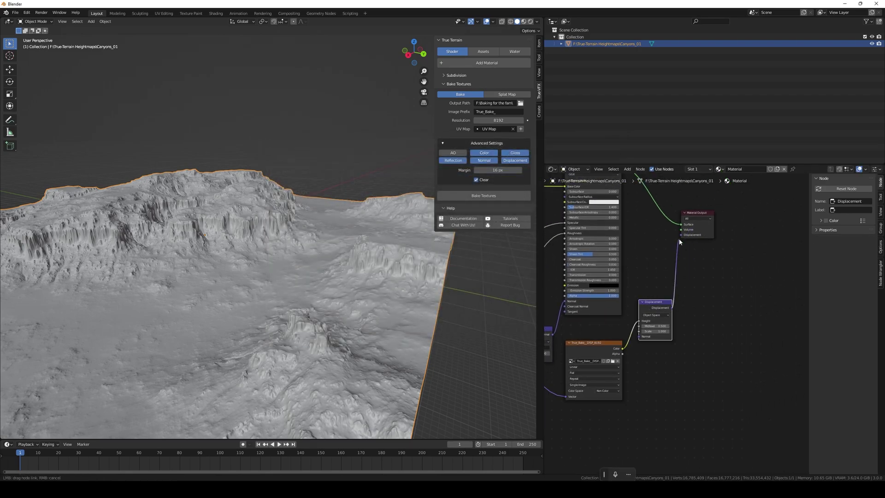
middle_drag(697, 241, 710, 295)
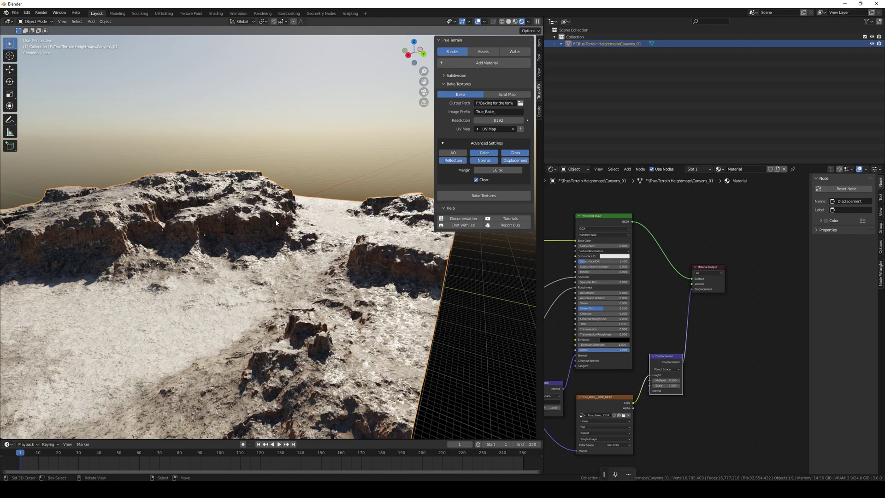
Examine the baked material on the canyon up close in rendered shading, and return the viewport to solid shading.
middle_drag(275, 221, 329, 246)
scroll(308, 221, up, 4)
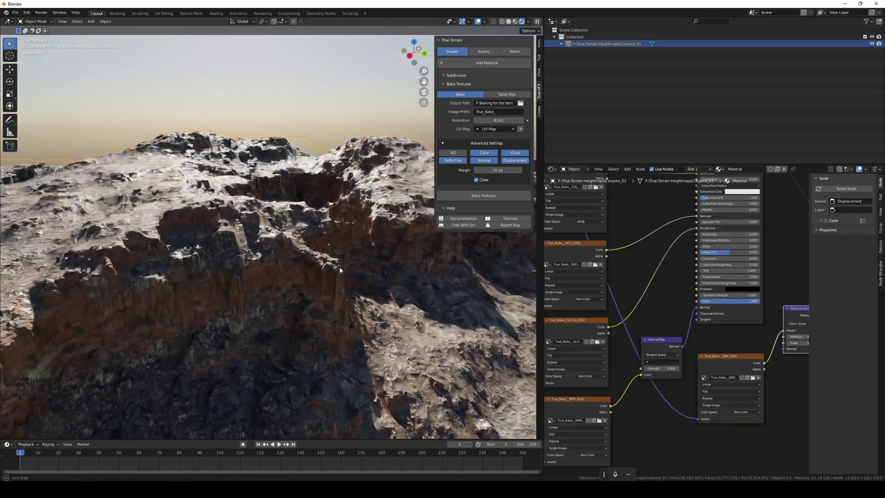
middle_drag(339, 266, 315, 269)
middle_drag(370, 281, 322, 265)
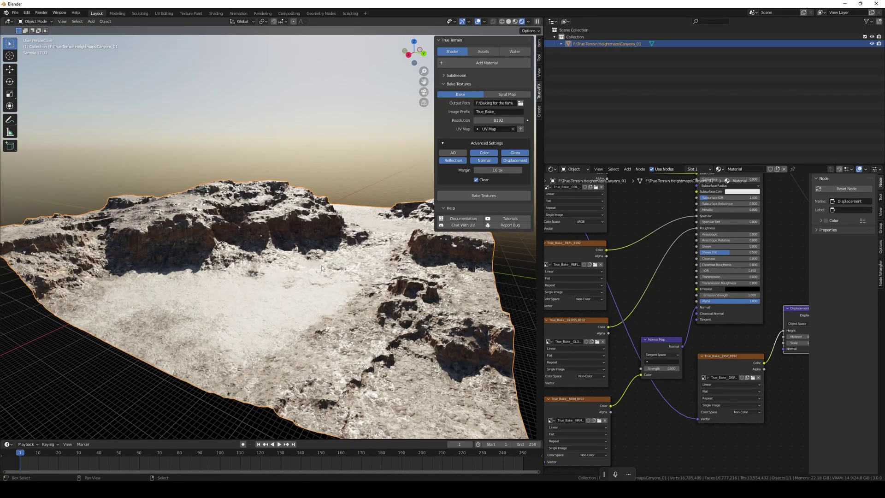
key(shift+z)
Replace the node editor with the world properties and set the Sky Texture type to Hosek / Wilkie.
click(551, 172)
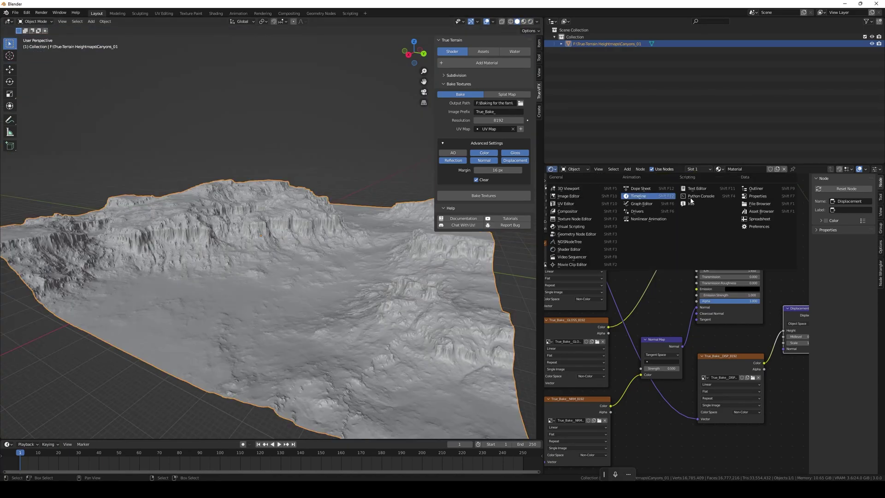
click(763, 198)
click(549, 232)
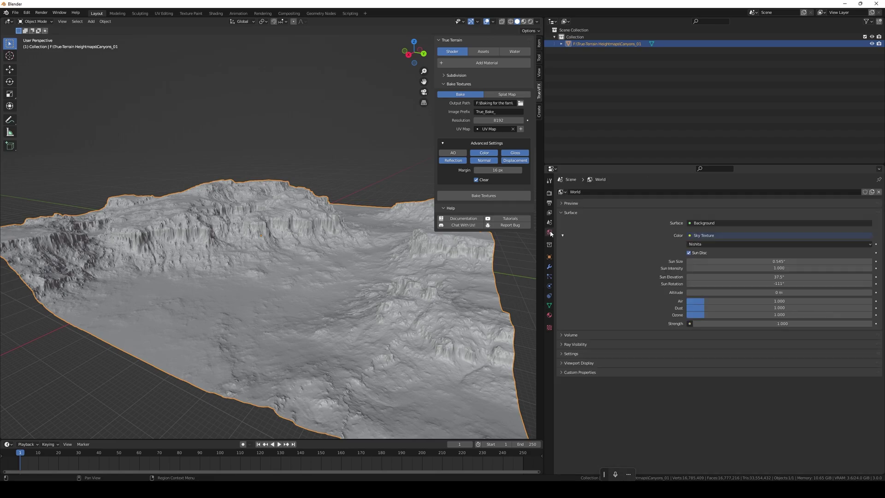
click(719, 243)
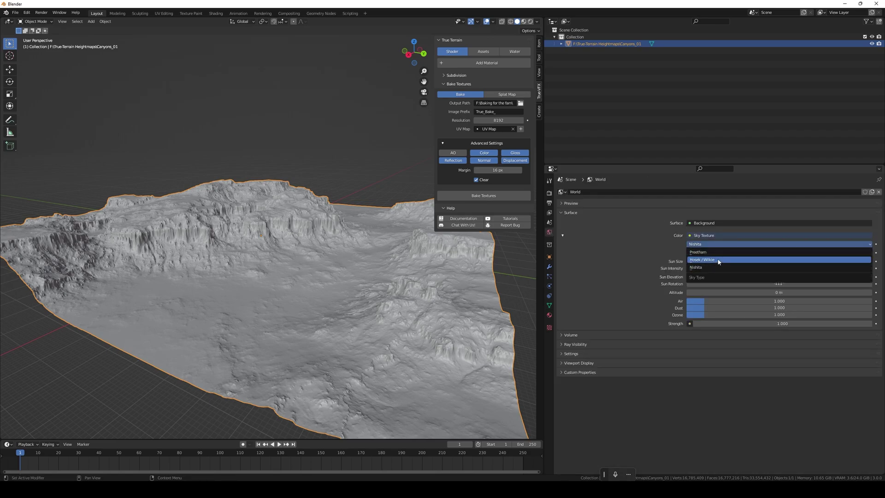
key(Return)
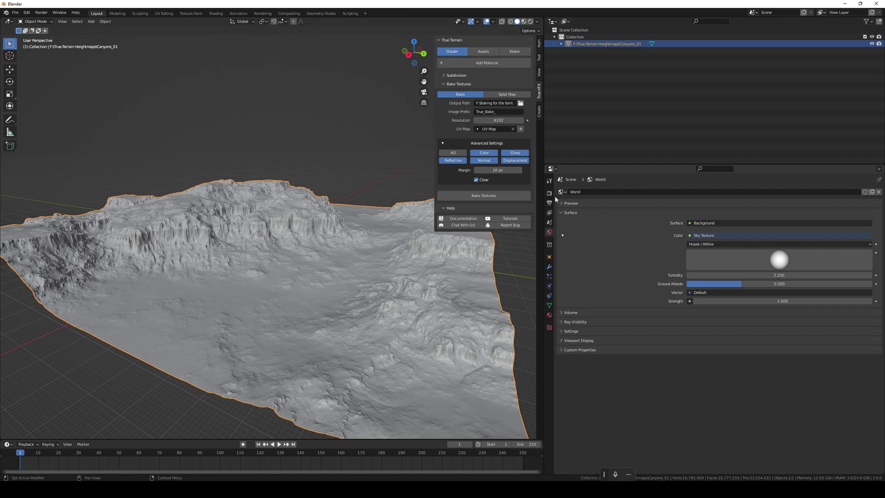
Switch the scene's render engine from Cycles to Eevee.
click(549, 193)
click(736, 192)
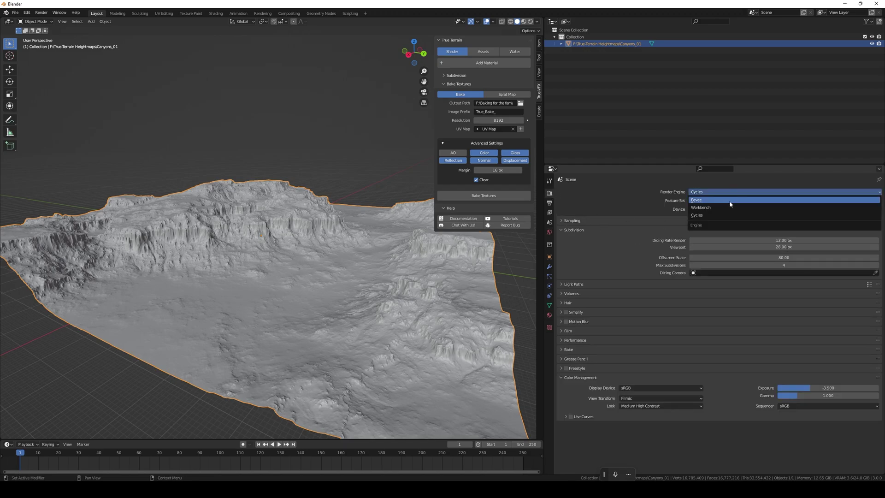
click(730, 200)
Add a Sun light above the canyon and rotate it so it shines at an angle across the terrain.
key(shift+a)
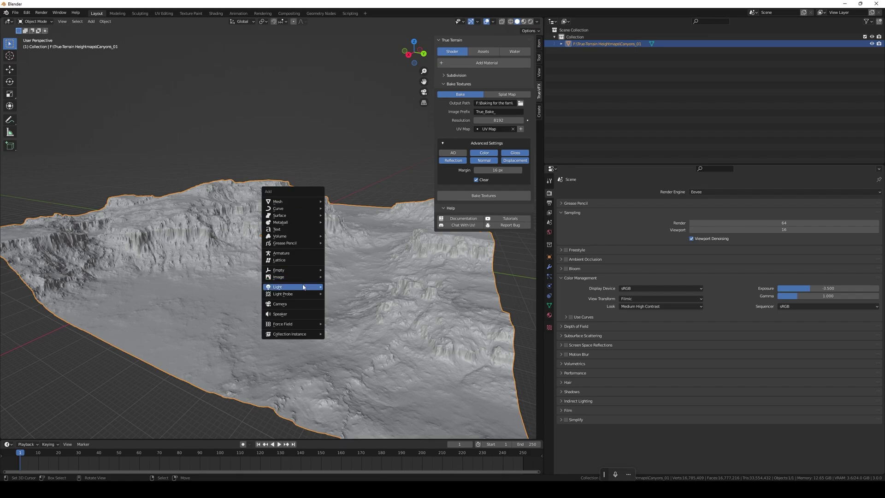
mouse_move(303, 287)
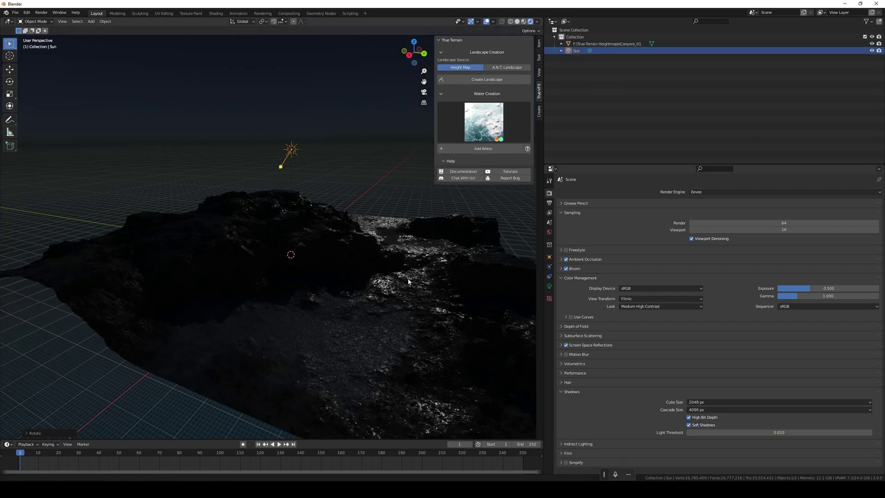
click(386, 276)
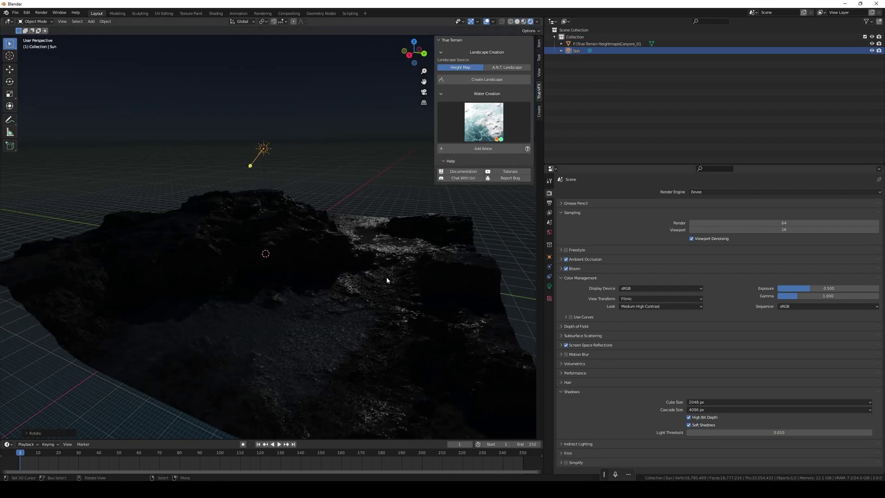
Set the color management exposure to 0.
mouse_move(385, 277)
middle_down()
mouse_move(416, 277)
mouse_move(393, 278)
mouse_move(401, 277)
middle_up()
click(808, 288)
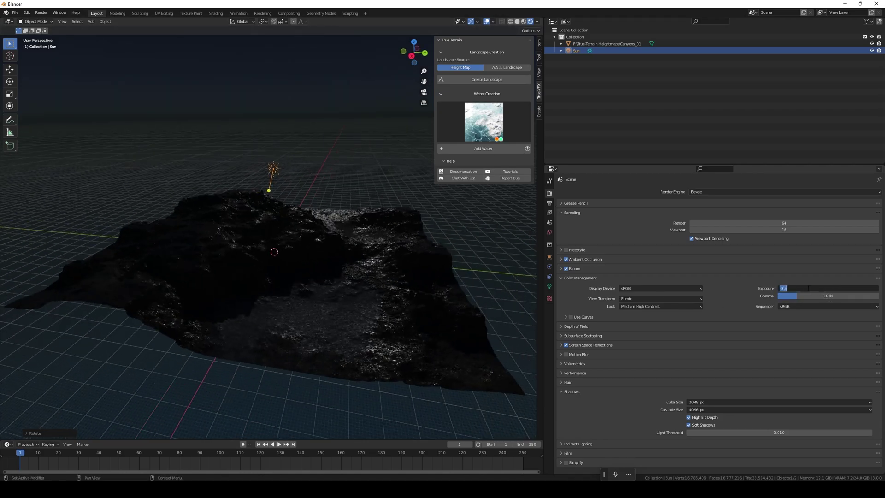
text(0)
key(Return)
Give the Sun light a pale warm yellow color and set its strength to 10.
middle_drag(368, 255, 341, 250)
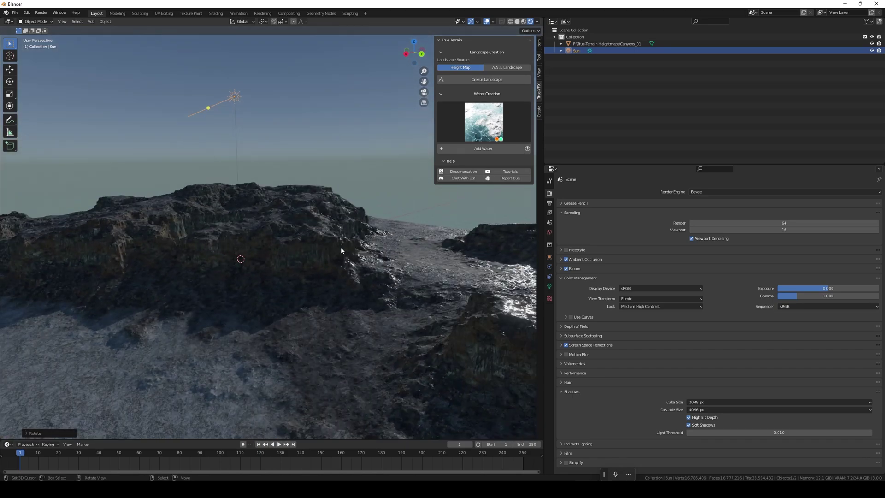
click(548, 286)
click(763, 232)
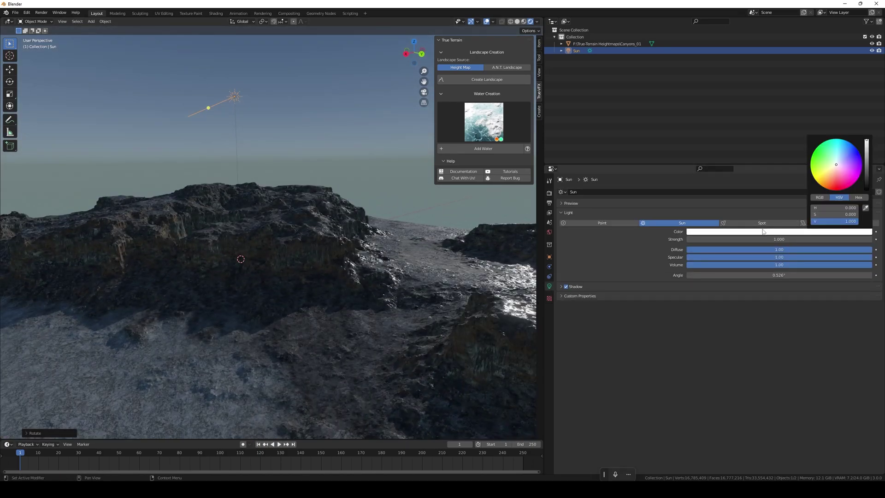
click(834, 169)
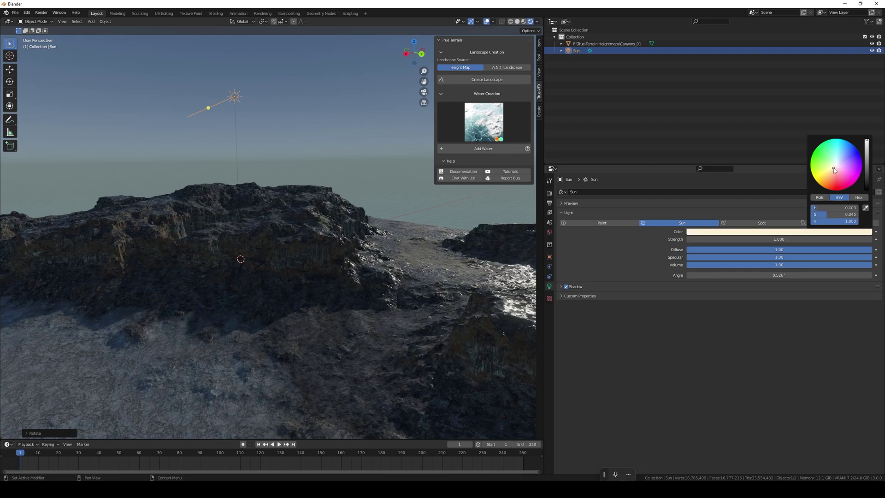
click(775, 239)
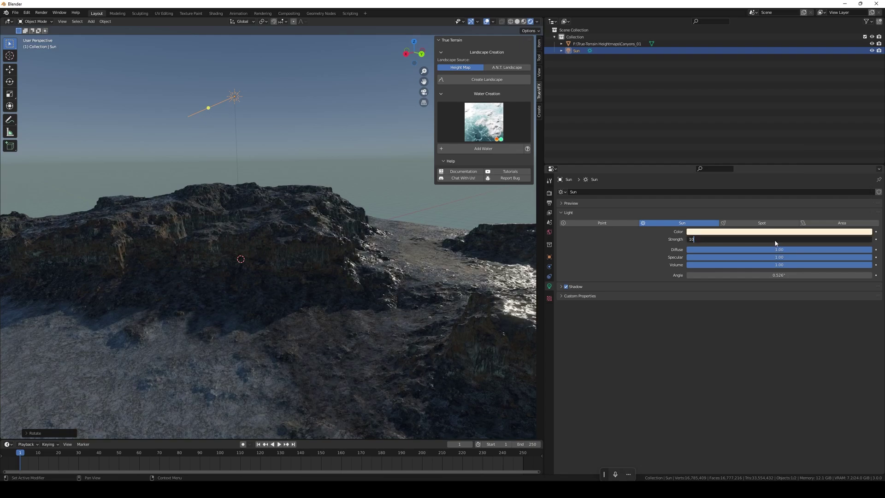
text(10)
key(Return)
Fly through the terrain in walk navigation to examine the lit canyon, ending on a view facing the cliffs.
middle_drag(265, 224, 326, 261)
scroll(304, 259, up, 6)
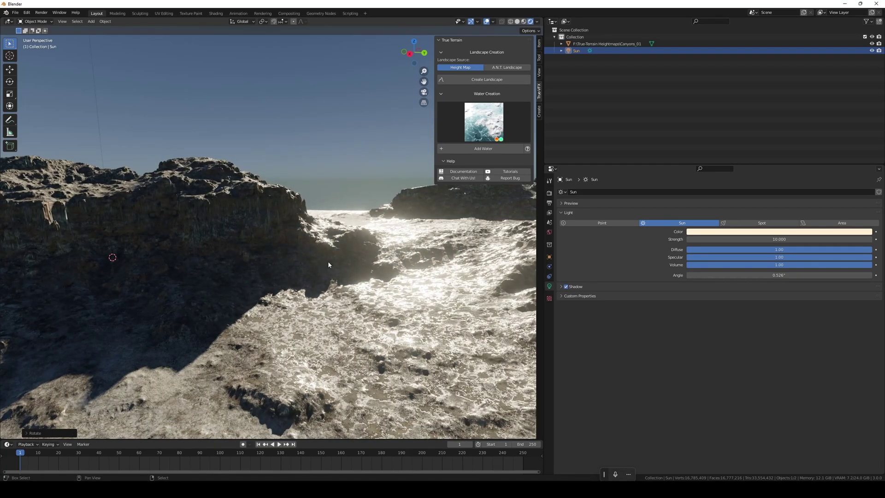
key(shift+grave)
key(w)
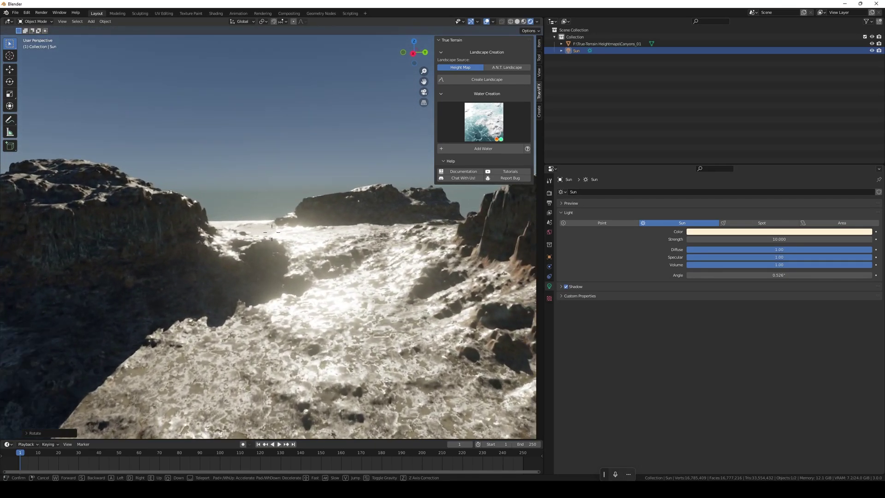
key(w)
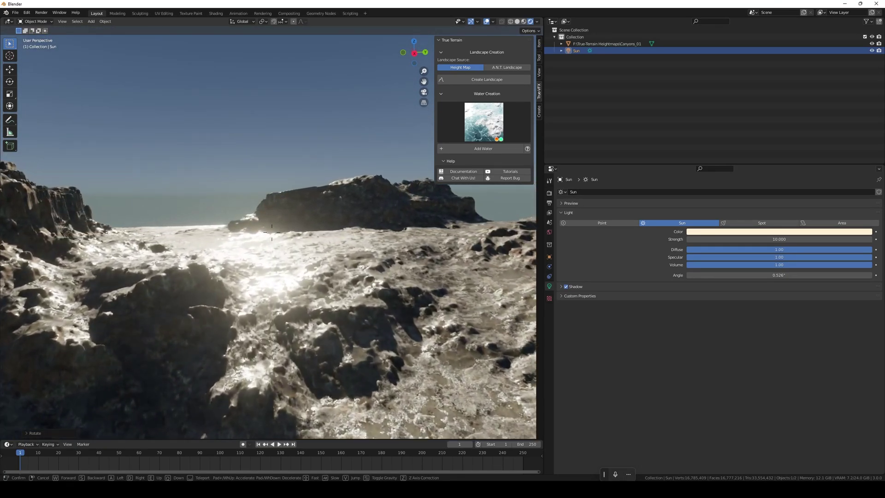
key(w)
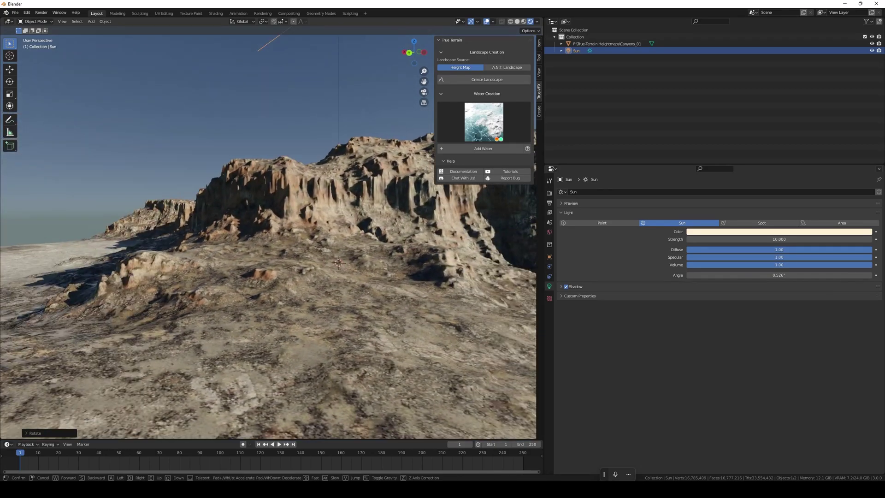
key(w)
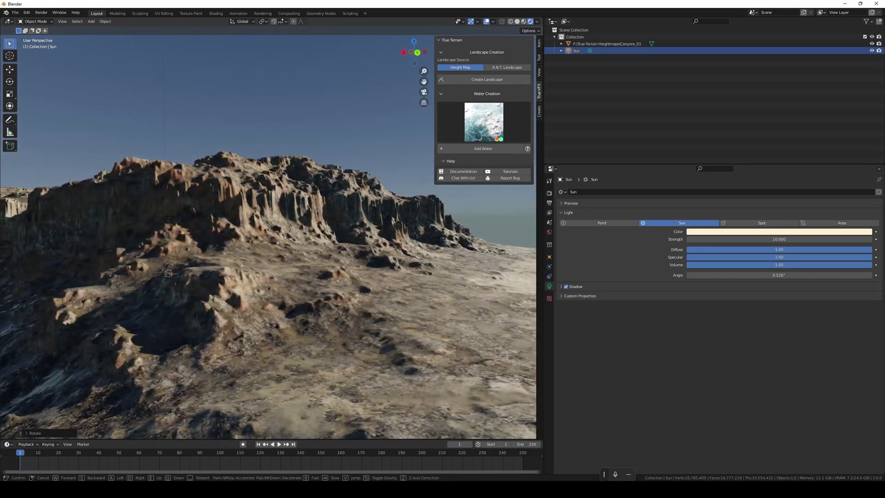
key(w)
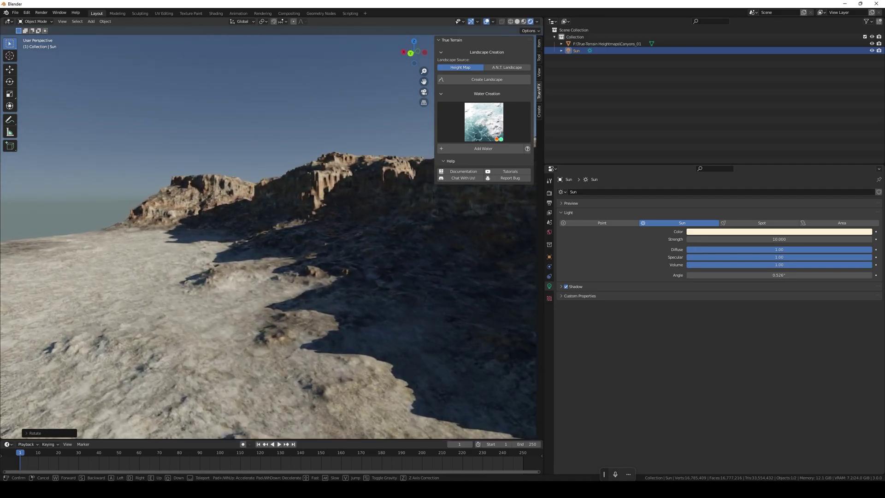
key(w)
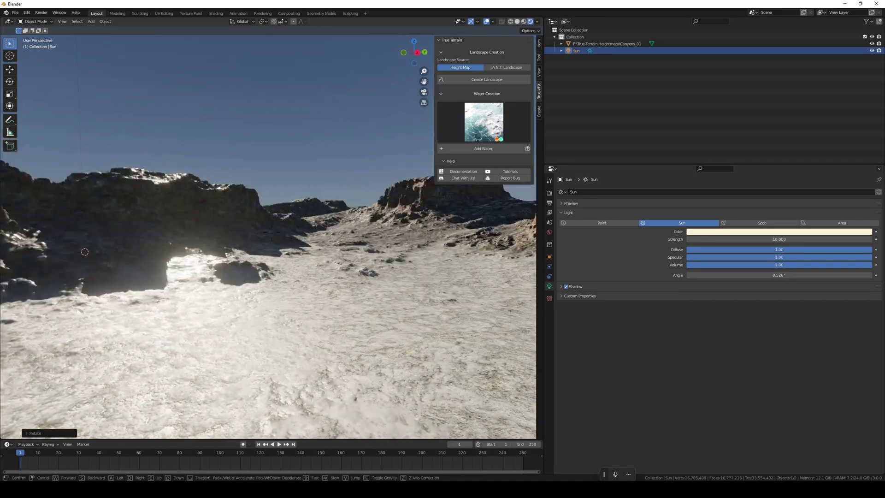
key(q)
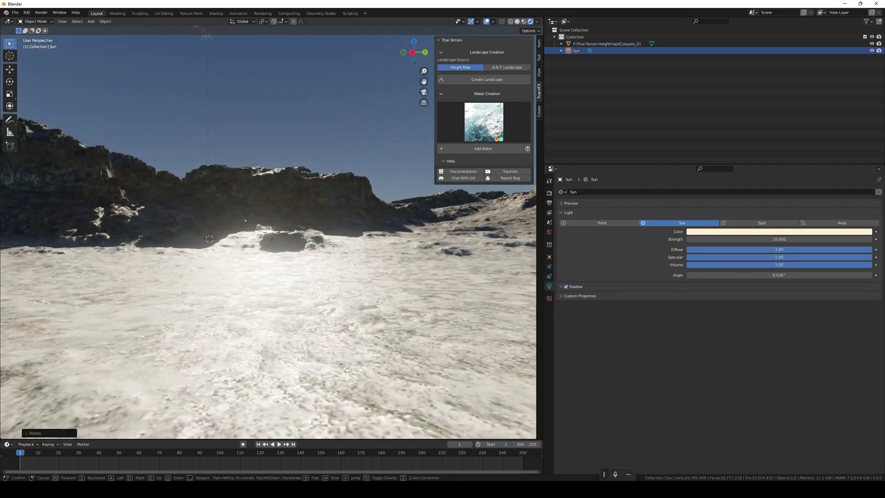
key(d)
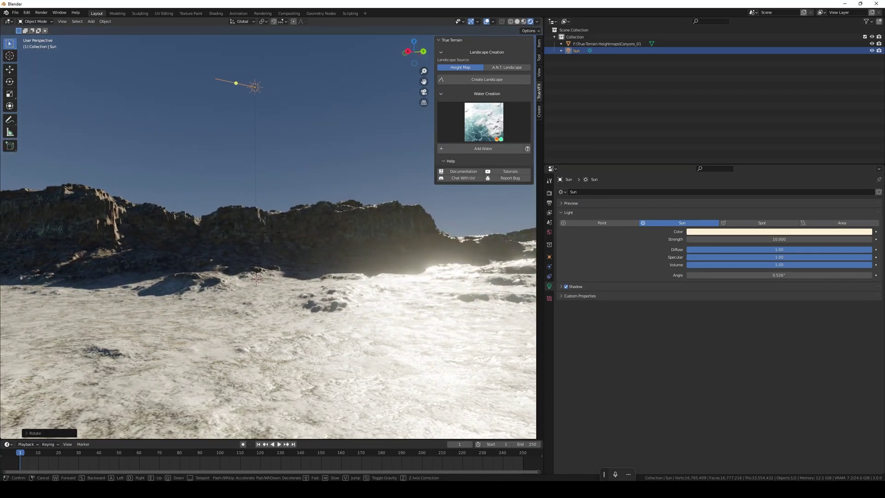
click(261, 145)
Add a camera and frame the canyon cliffs from the current viewpoint through it.
key(shift+a)
mouse_move(261, 147)
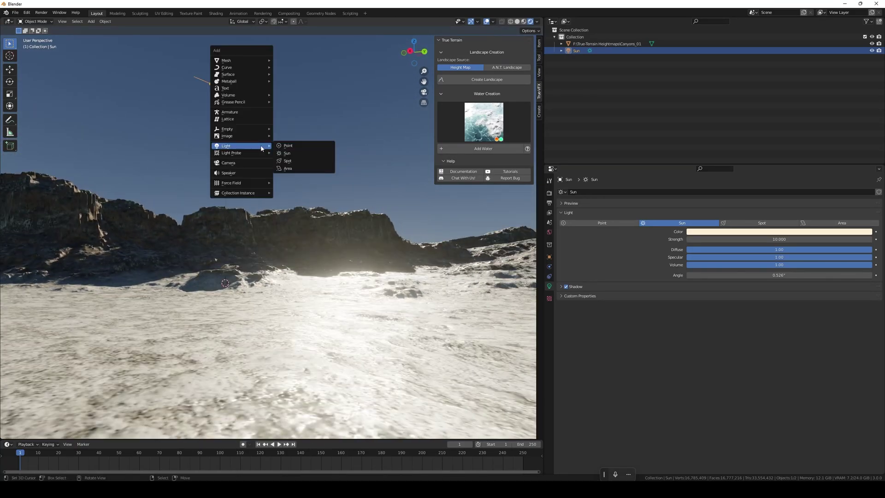
click(256, 163)
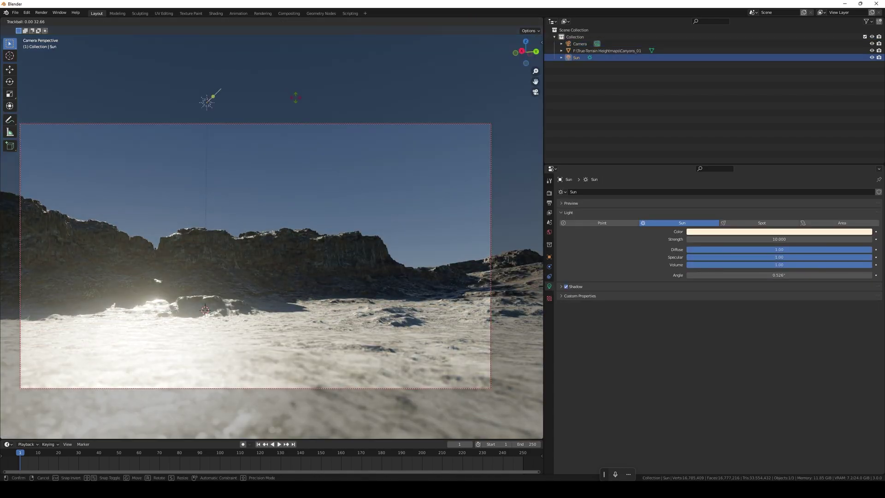
Rotate the Sun light with the trackball rotation to light the cliffs from behind, and select the canyon terrain.
click(296, 98)
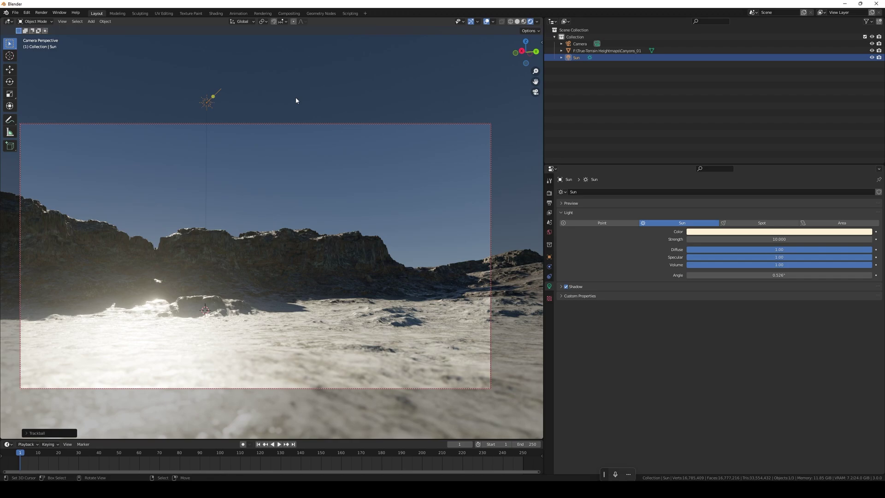
click(284, 236)
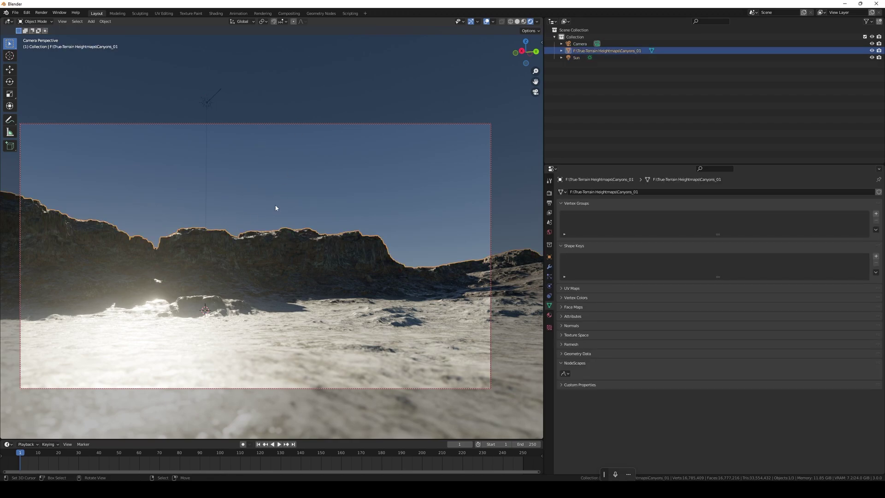